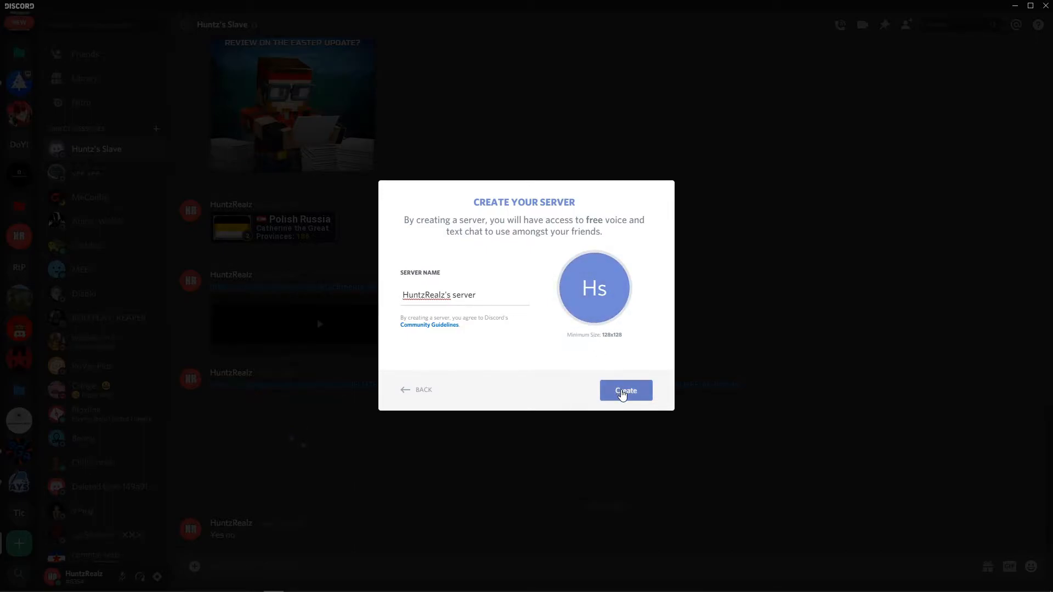
# Step: Create the server with its suggested name, then browse the friend invitation list and dismiss it without inviting anyone
pyautogui.click(623, 395)
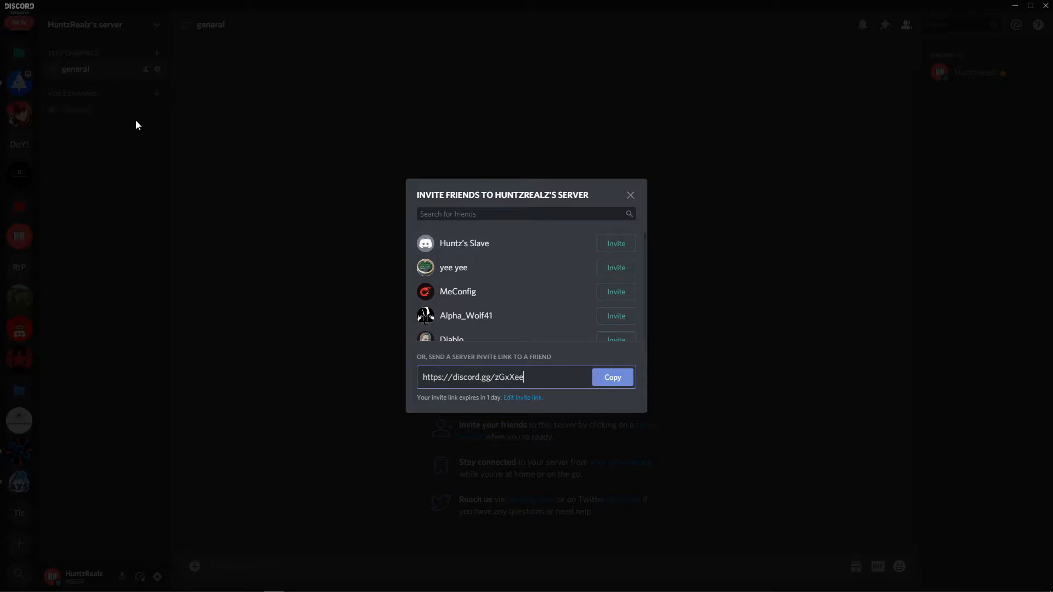
pyautogui.scroll(-5, 432, 331)
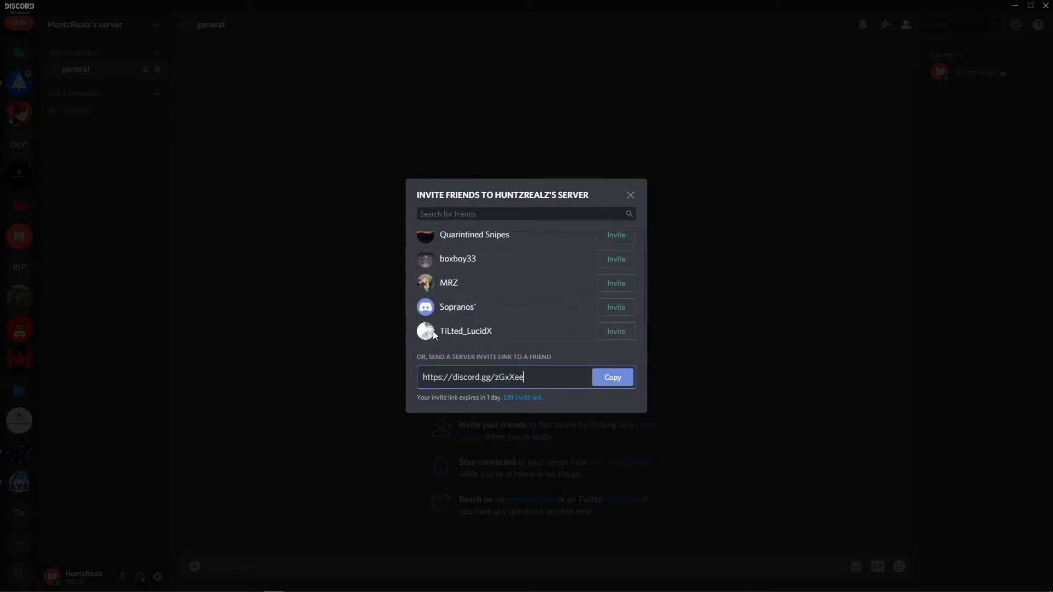
pyautogui.scroll(-3, 436, 331)
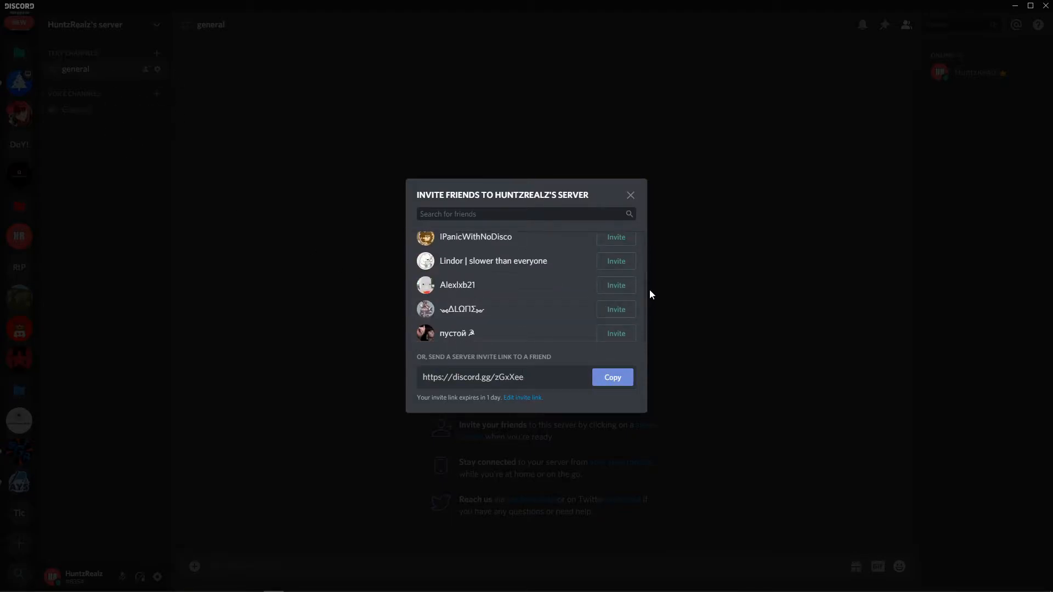
pyautogui.click(650, 288)
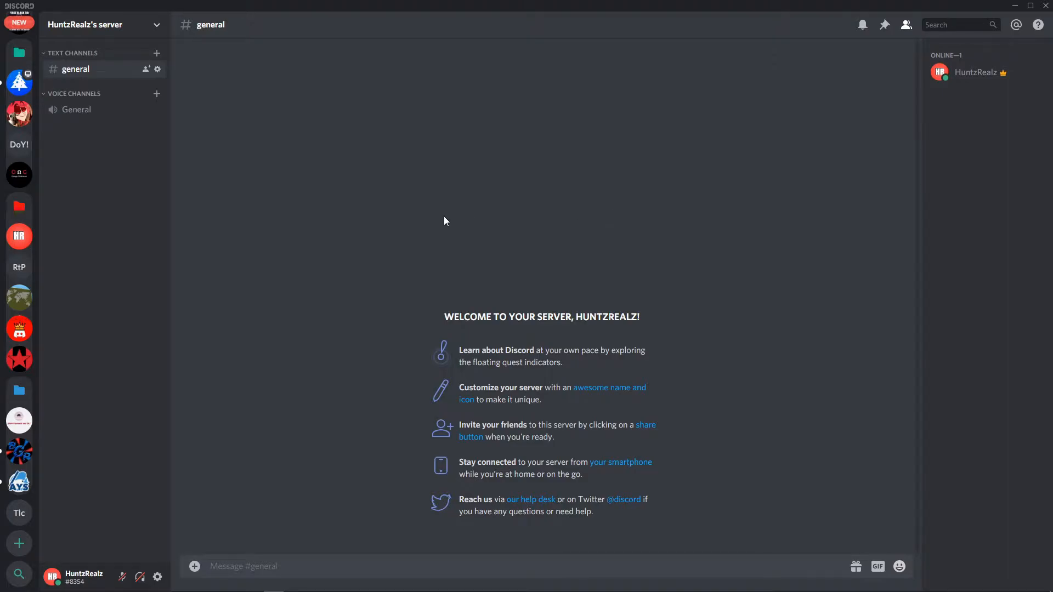
pyautogui.scroll(6, 20, 318)
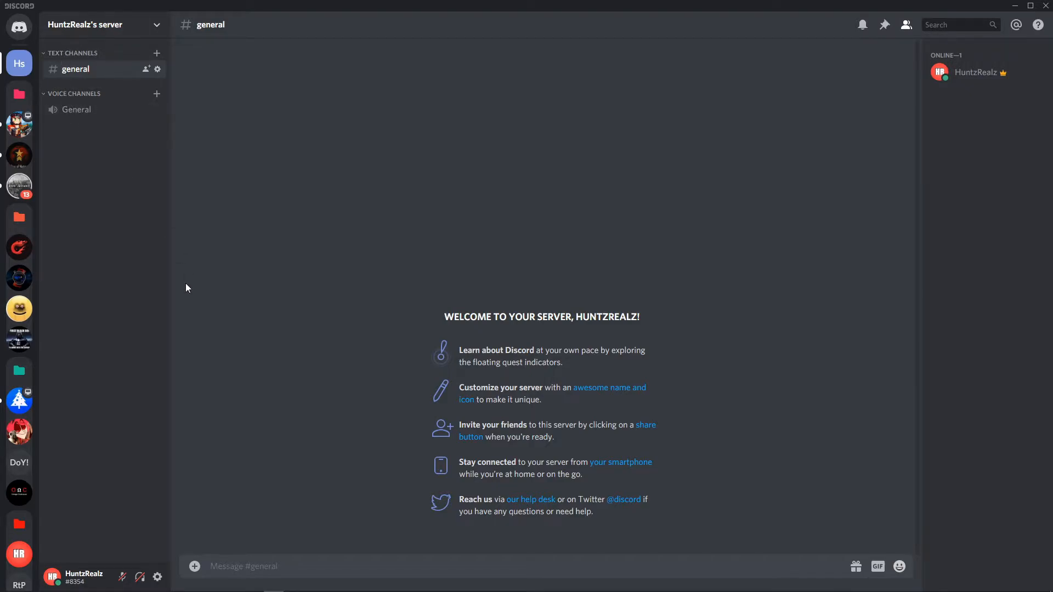
# Step: Rename the Voice Channels category to "Audio Channels", save the change and close the category settings
pyautogui.rightClick(84, 94)
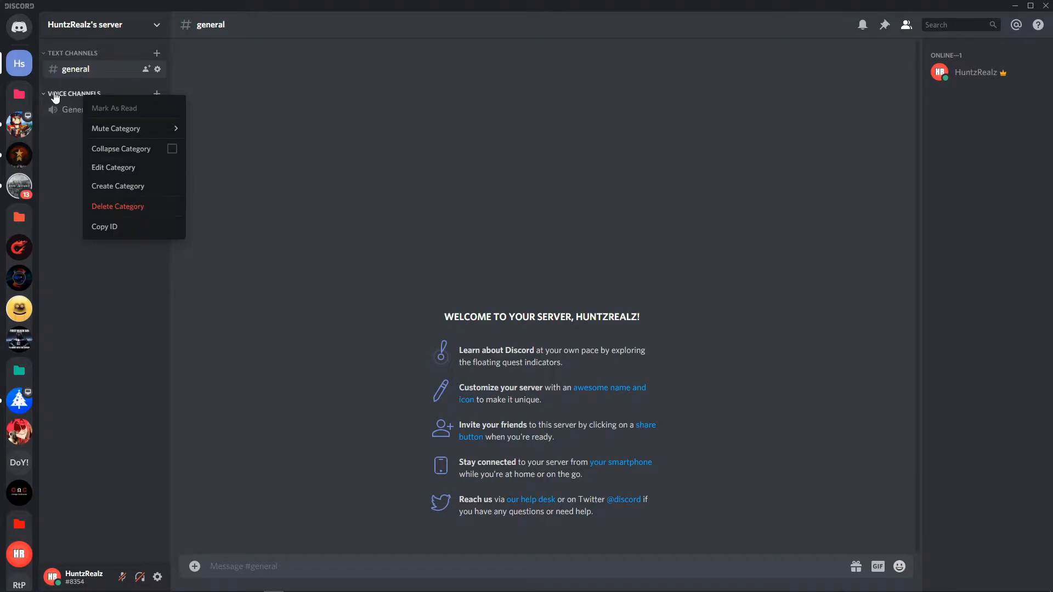
pyautogui.click(117, 168)
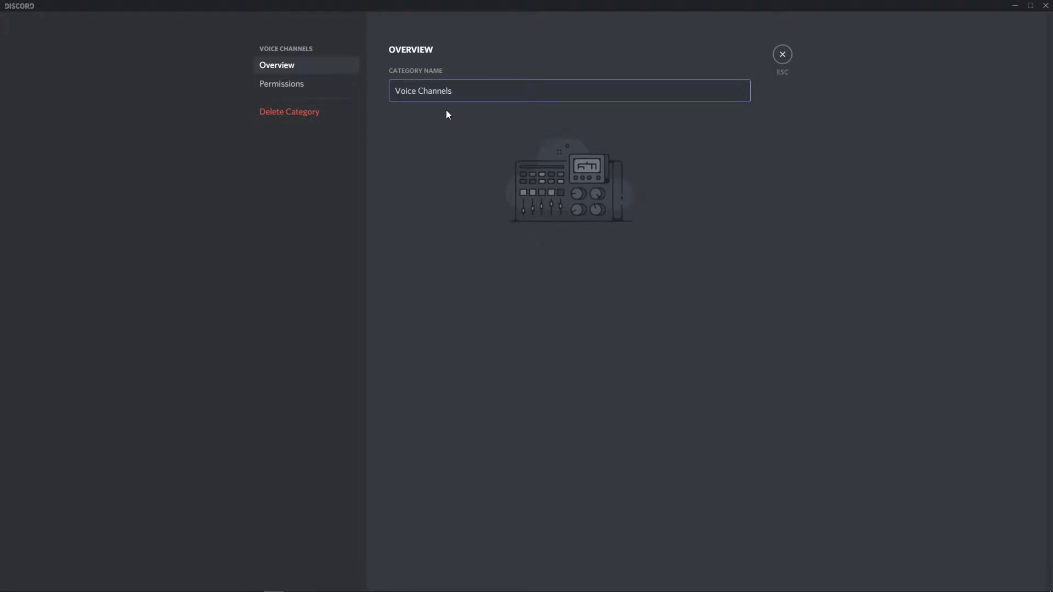
pyautogui.moveTo(417, 97); pyautogui.dragTo(315, 98)
pyautogui.press('BackSpace')
pyautogui.write('Ausio')
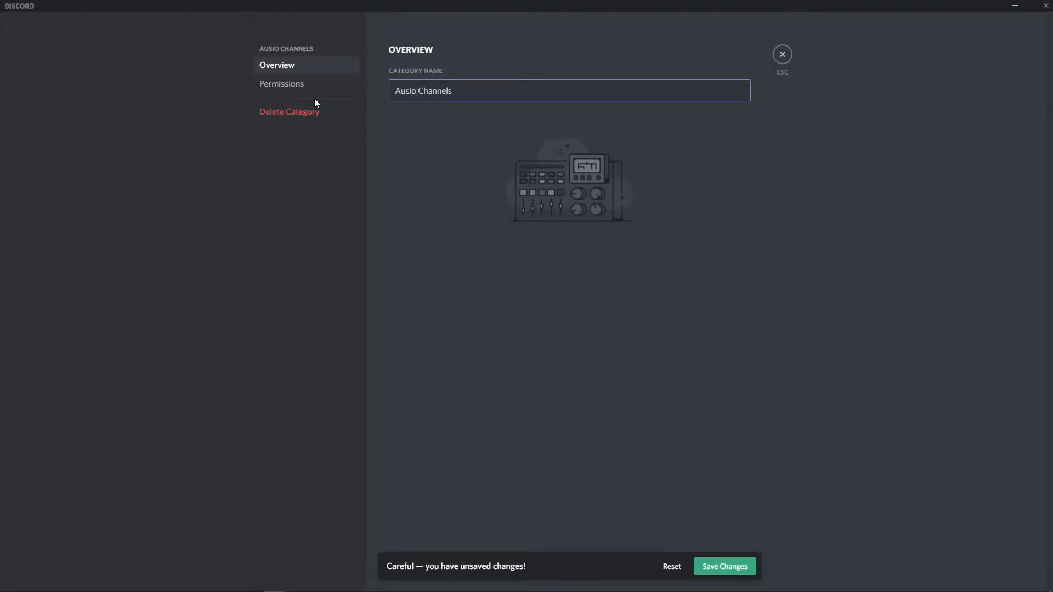
pyautogui.press('BackSpace')
pyautogui.press('BackSpace')
pyautogui.press('BackSpace')
pyautogui.write('dio')
pyautogui.click(745, 566)
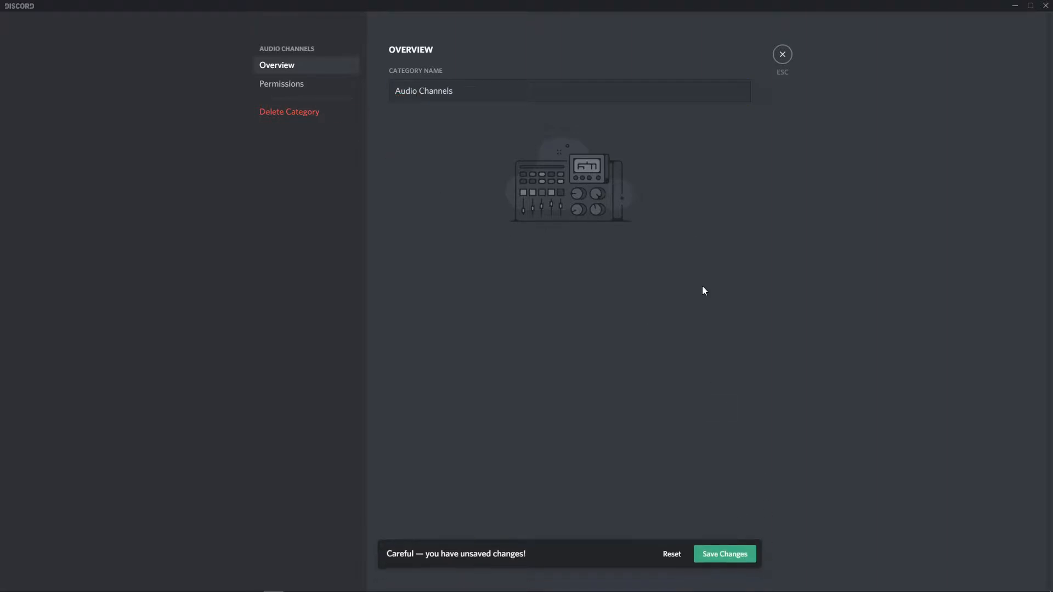
pyautogui.click(781, 58)
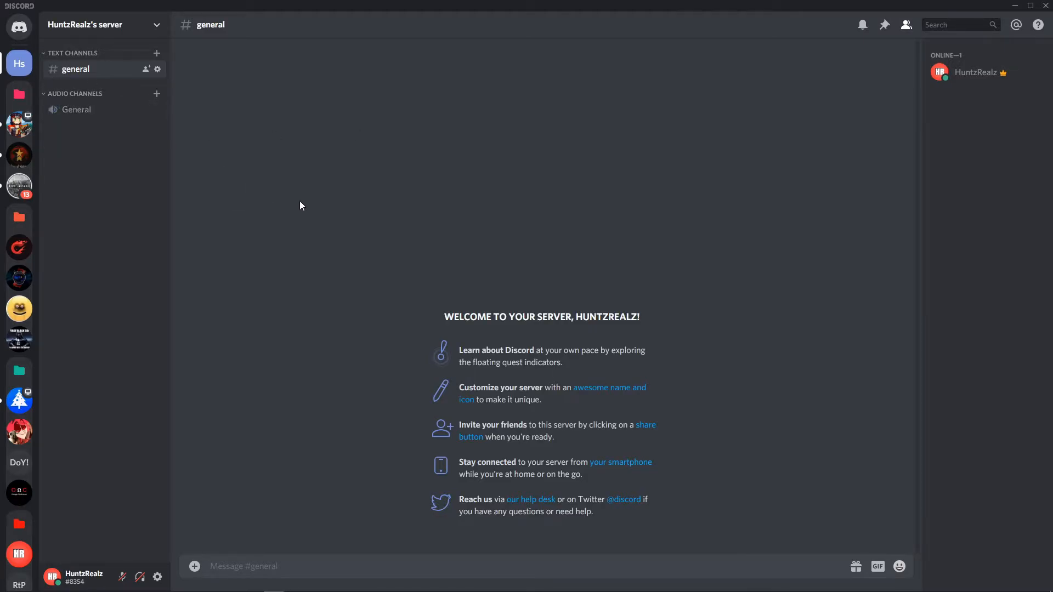
# Step: Rename the General voice channel to "Radio", save the change and close the channel settings
pyautogui.rightClick(75, 112)
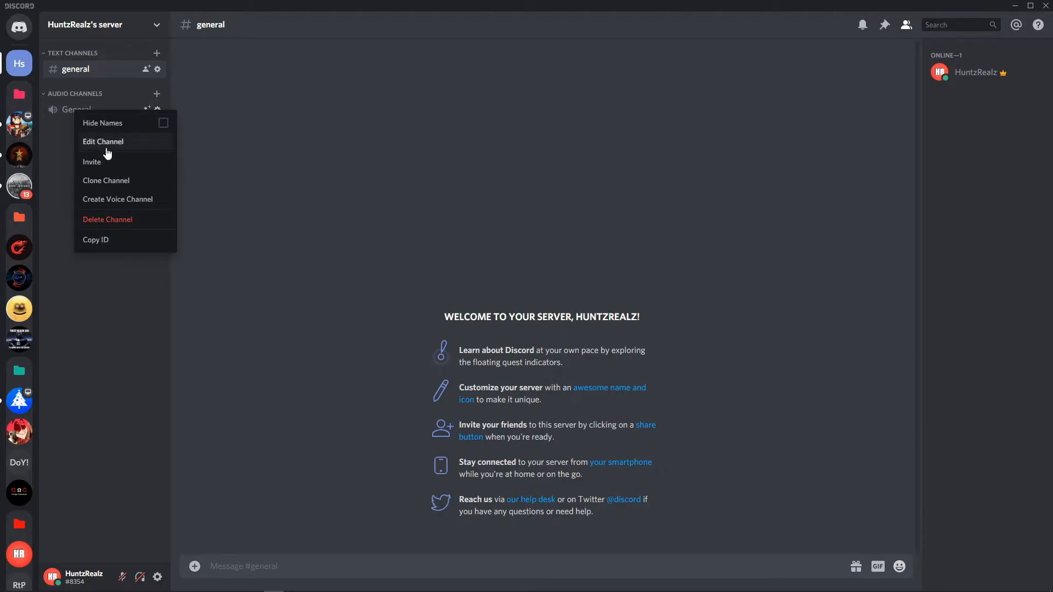
pyautogui.click(108, 154)
pyautogui.moveTo(433, 91); pyautogui.dragTo(336, 101)
pyautogui.press('BackSpace')
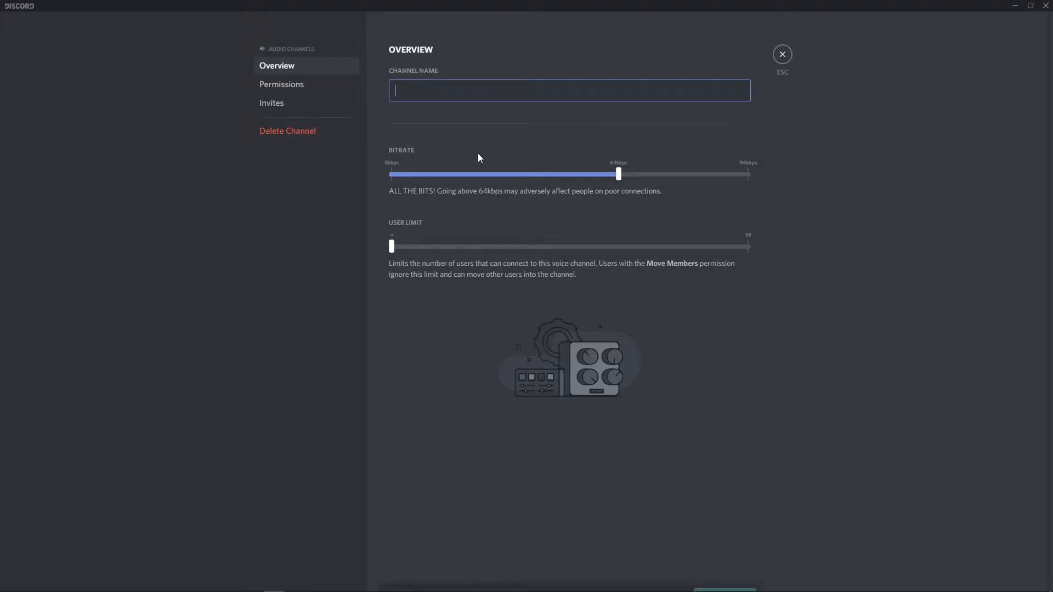
pyautogui.write('Radio')
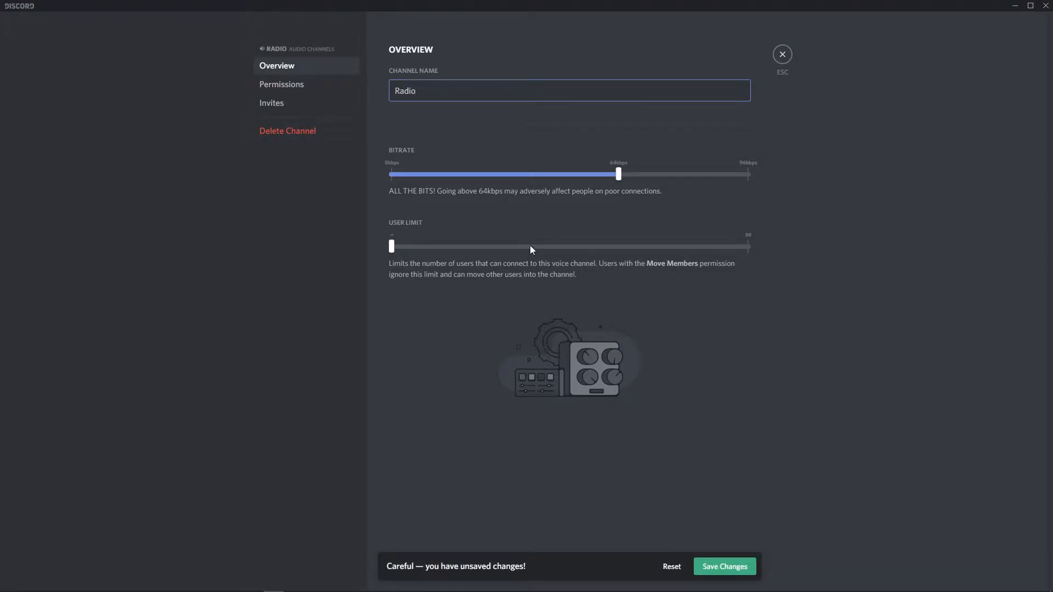
pyautogui.click(723, 568)
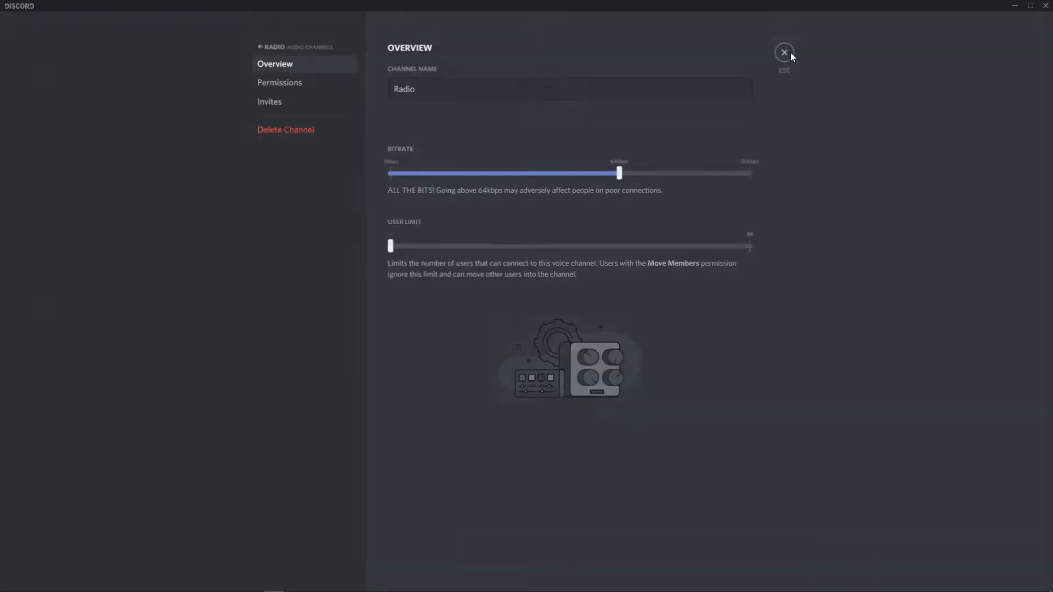
pyautogui.click(789, 53)
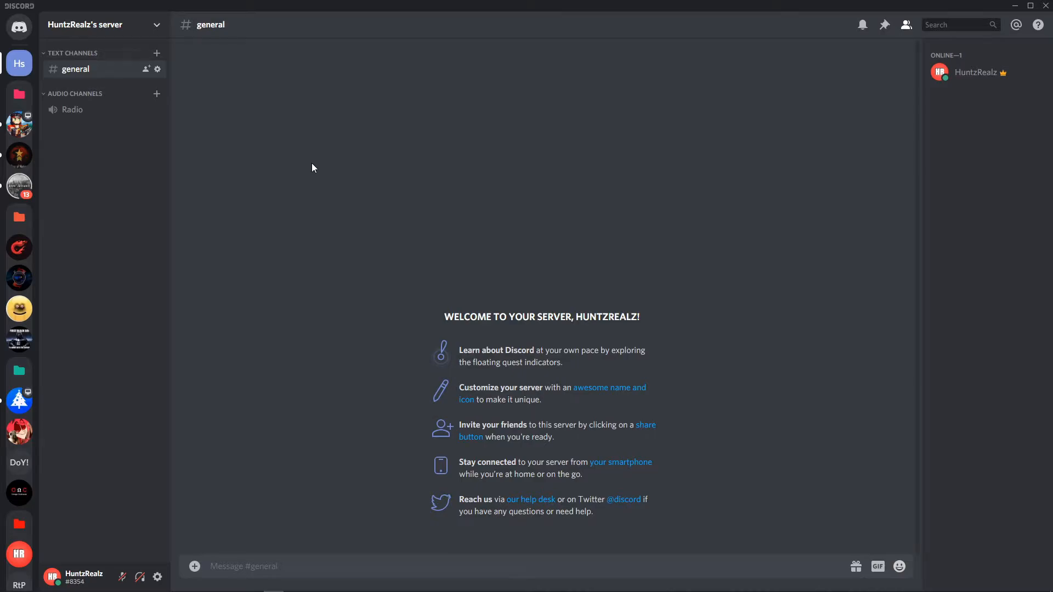
pyautogui.rightClick(82, 111)
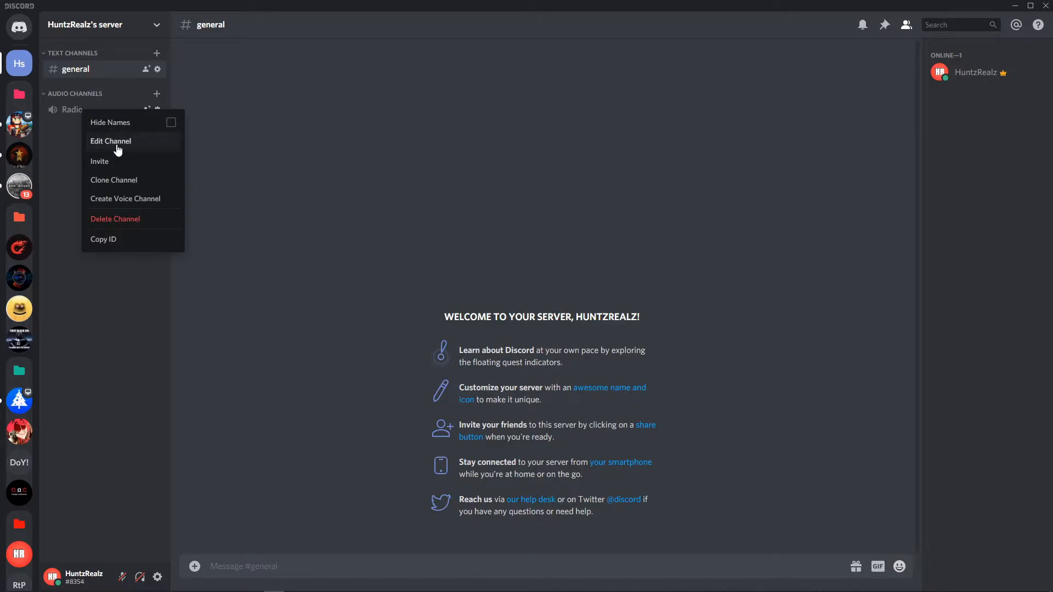
pyautogui.click(55, 157)
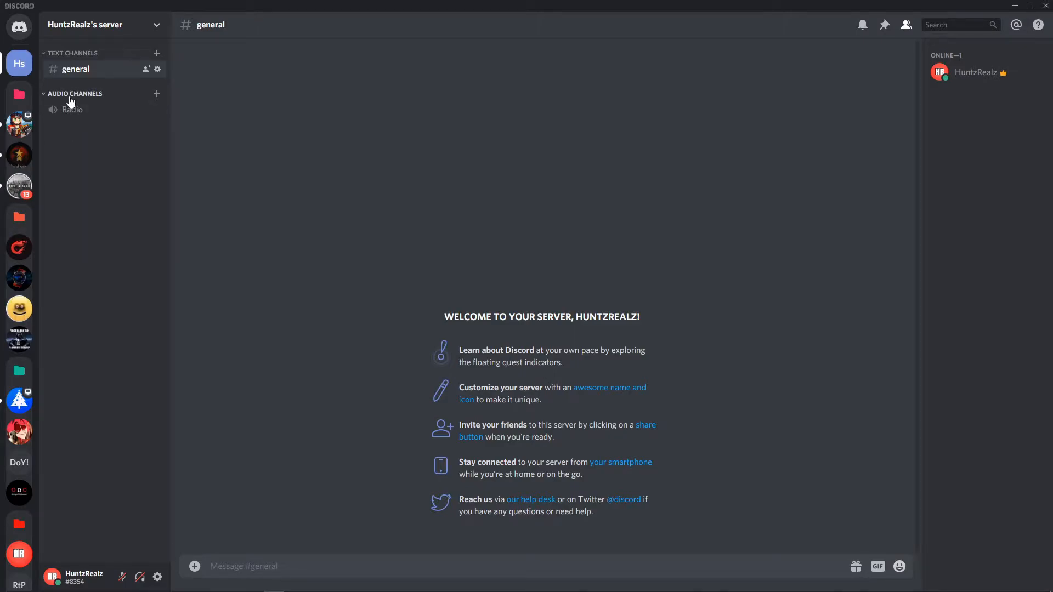
pyautogui.rightClick(73, 101)
pyautogui.click(133, 180)
pyautogui.click(973, 77)
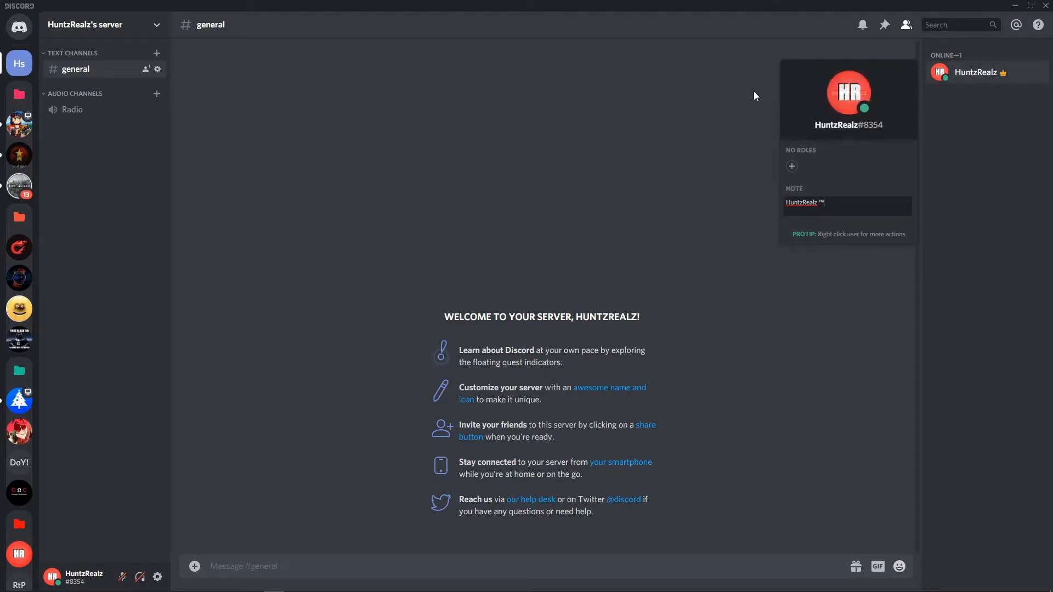
pyautogui.click(629, 141)
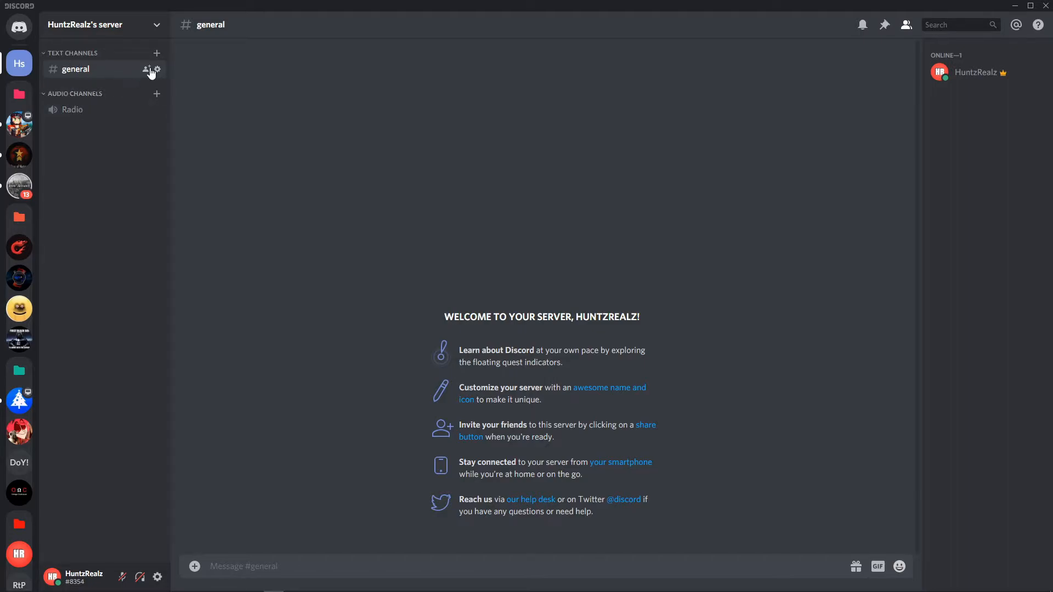
# Step: Create a text channel named "texting" in the Text Channels category
pyautogui.click(156, 54)
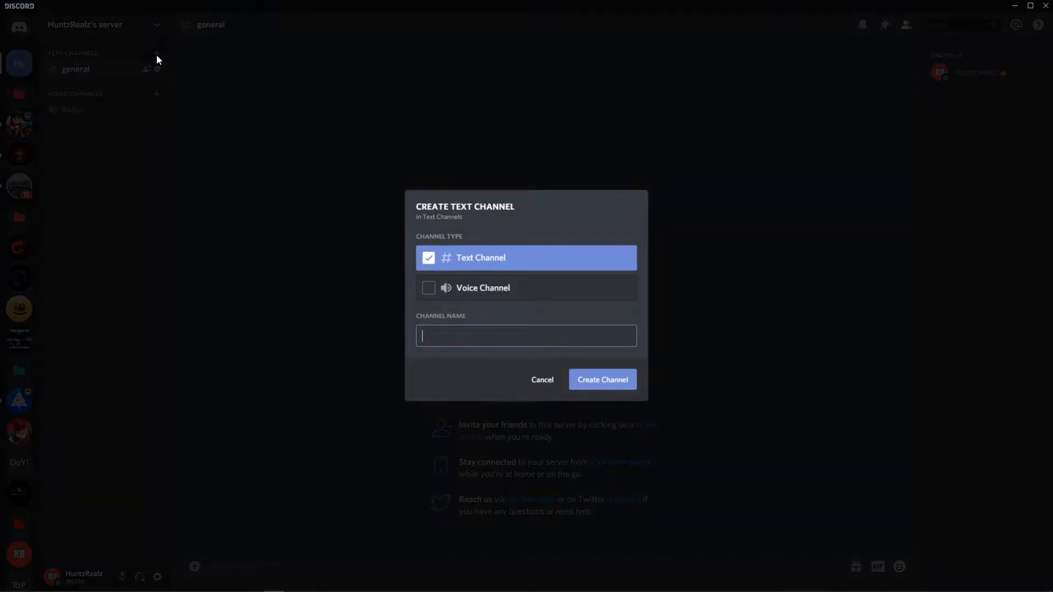
pyautogui.click(427, 289)
pyautogui.click(427, 260)
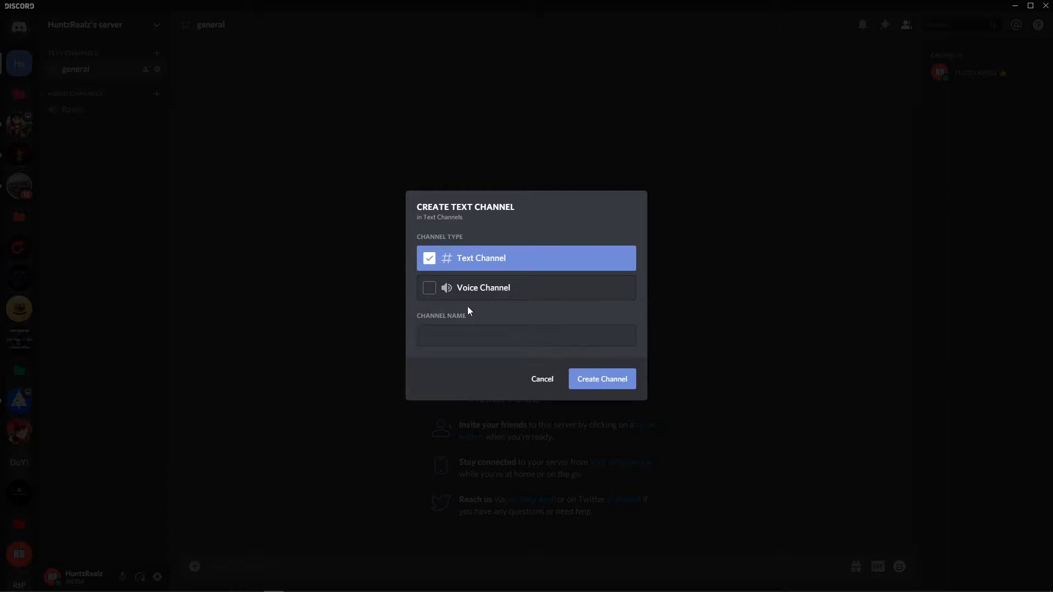
pyautogui.click(445, 344)
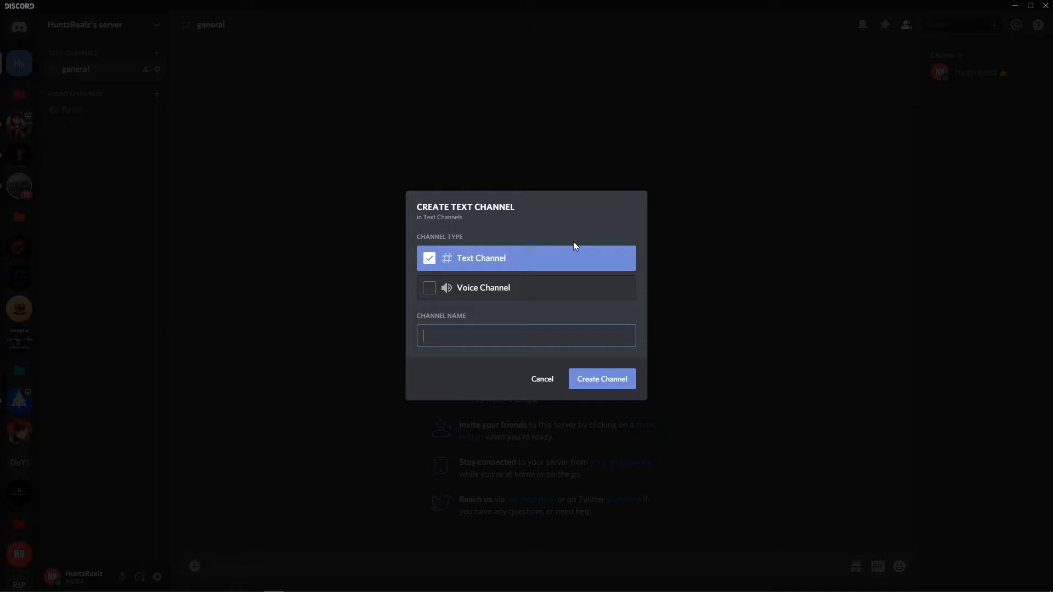
pyautogui.write('texting')
pyautogui.click(593, 380)
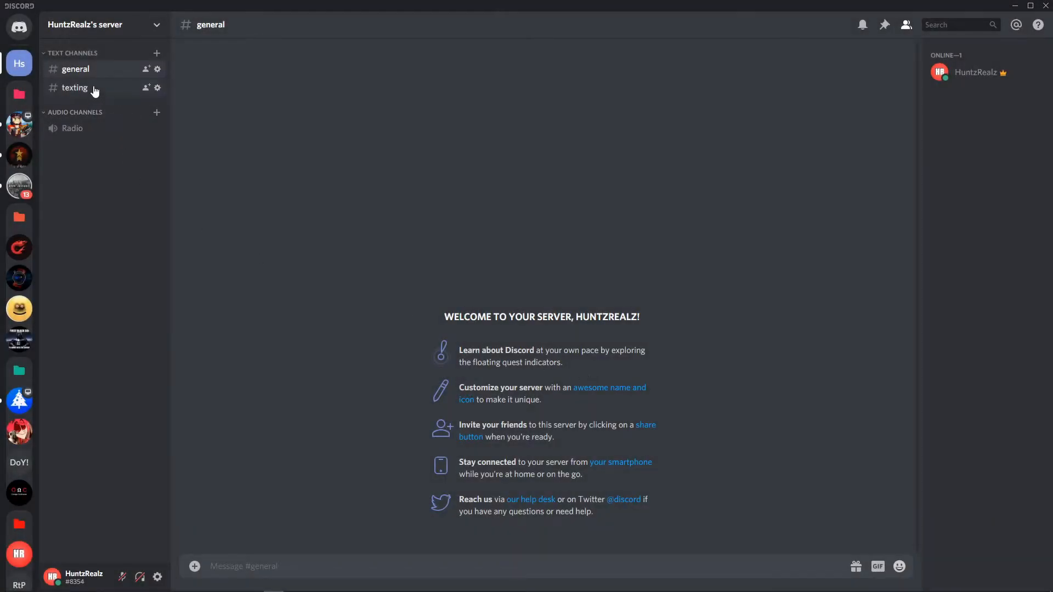
# Step: Open the texting channel, look over its overview settings and close them
pyautogui.click(77, 91)
pyautogui.click(74, 71)
pyautogui.click(75, 90)
pyautogui.rightClick(71, 88)
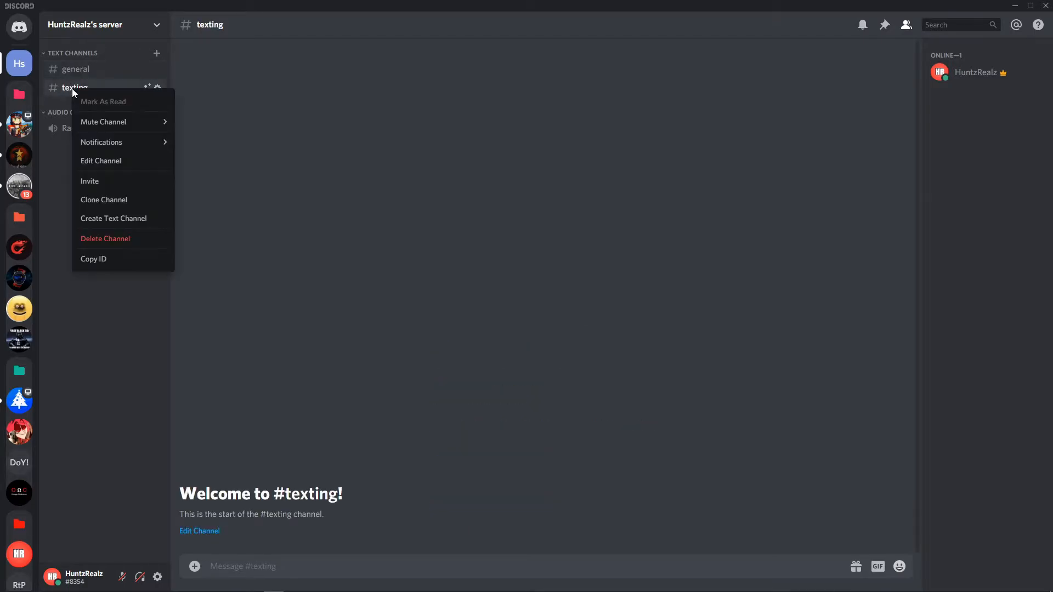
pyautogui.click(104, 163)
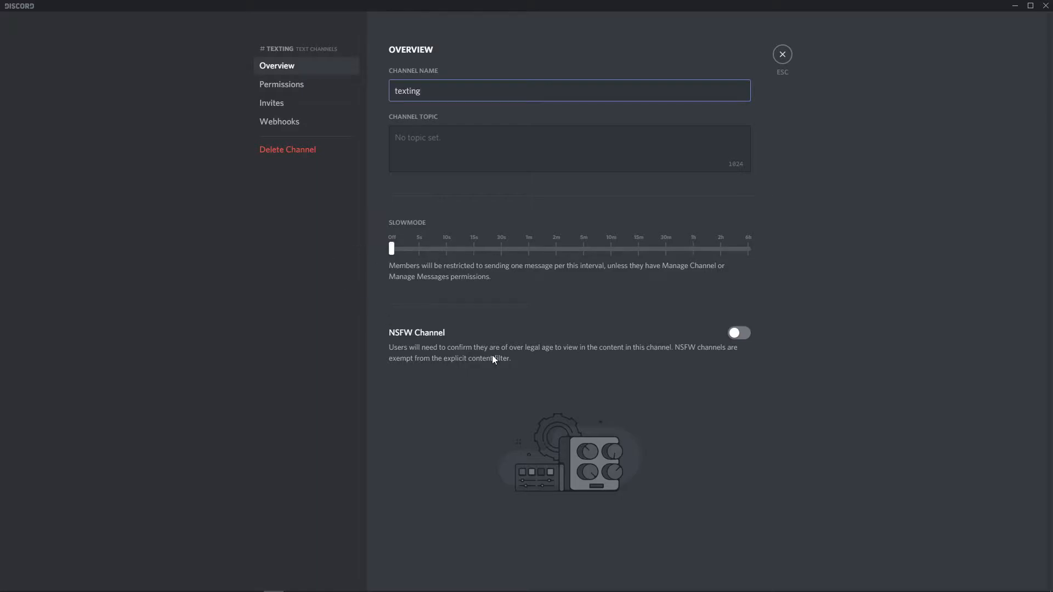
pyautogui.click(779, 57)
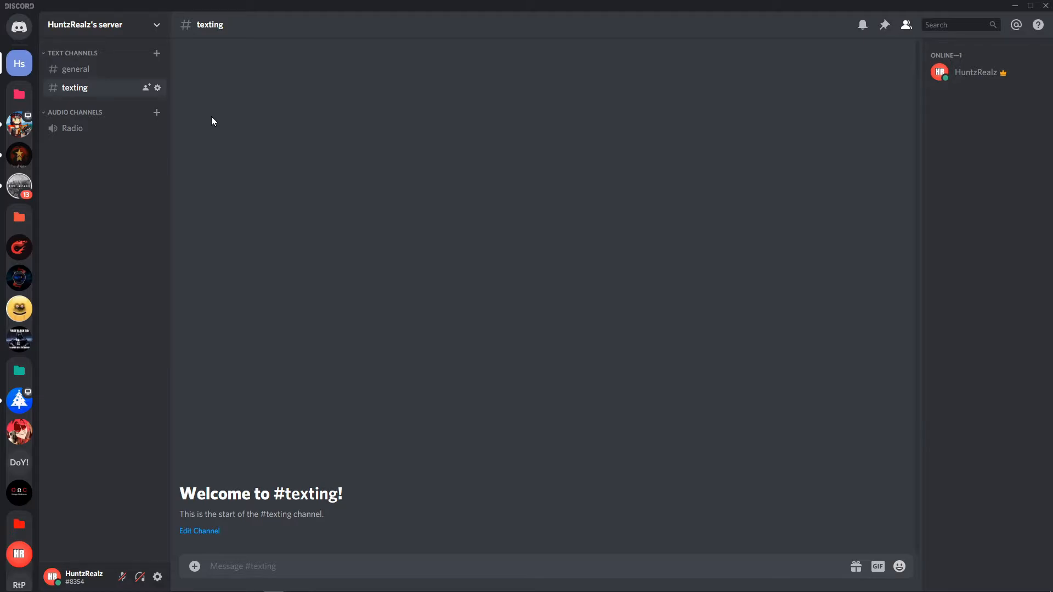
pyautogui.click(157, 25)
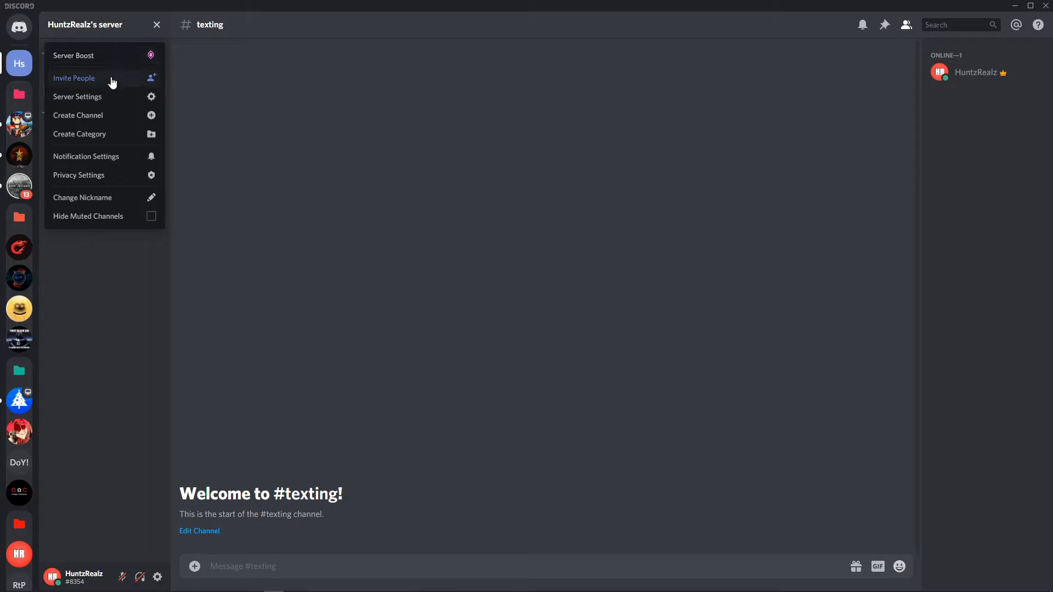
pyautogui.click(107, 98)
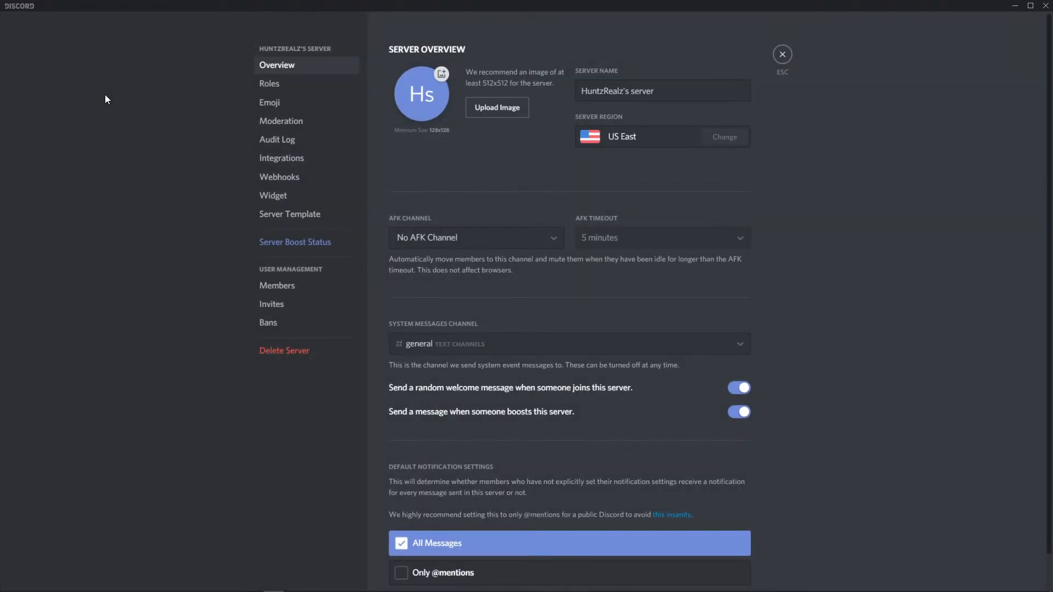
pyautogui.click(271, 86)
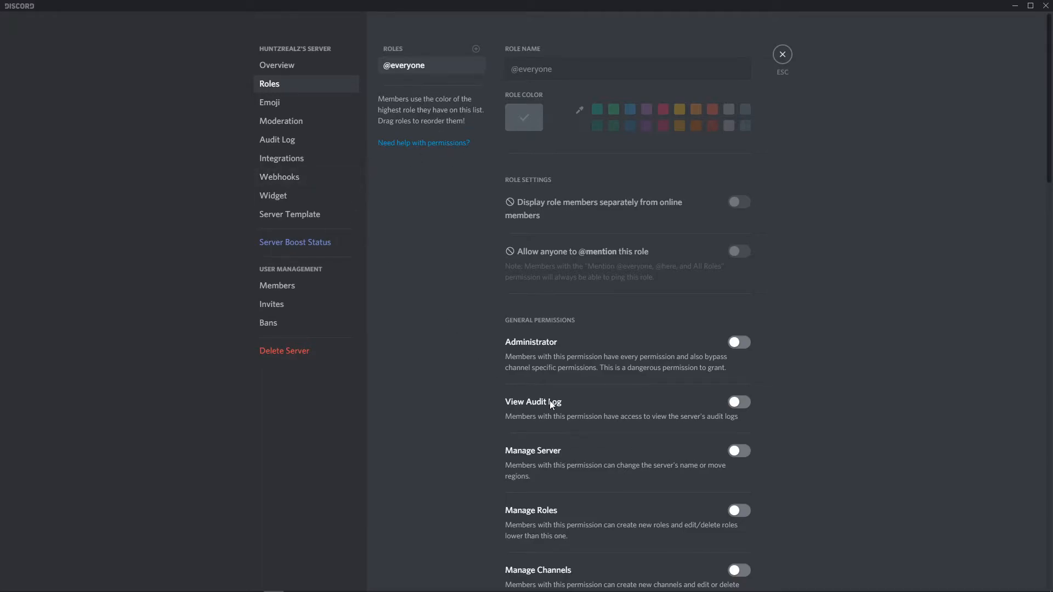
pyautogui.scroll(-6, 531, 391)
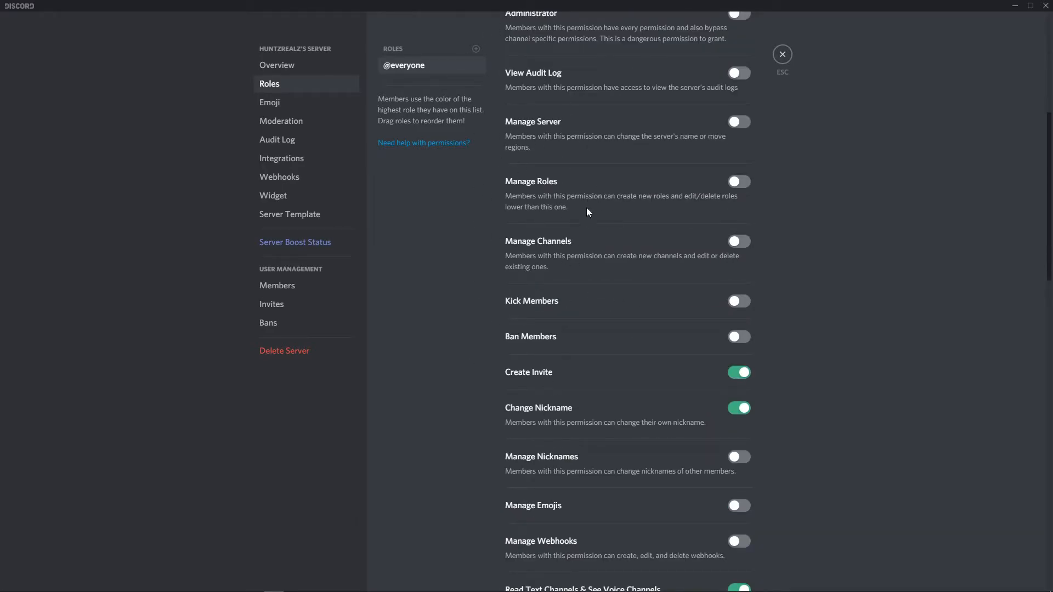
pyautogui.scroll(6, 567, 418)
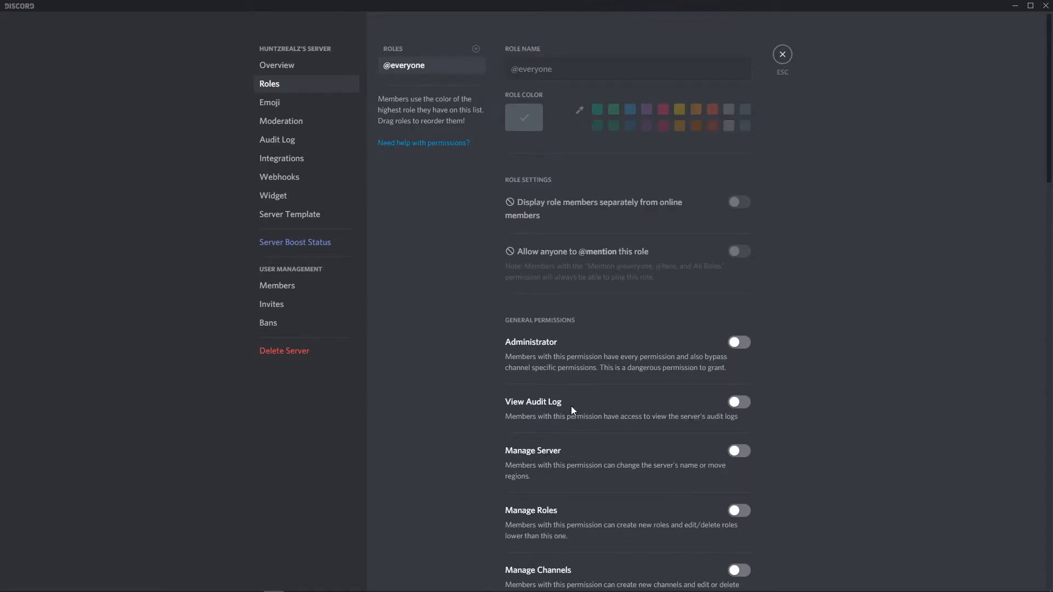
# Step: Add a new server role, name it "Epic Role" and save the change
pyautogui.click(475, 48)
pyautogui.tripleClick(587, 67)
pyautogui.press('BackSpace')
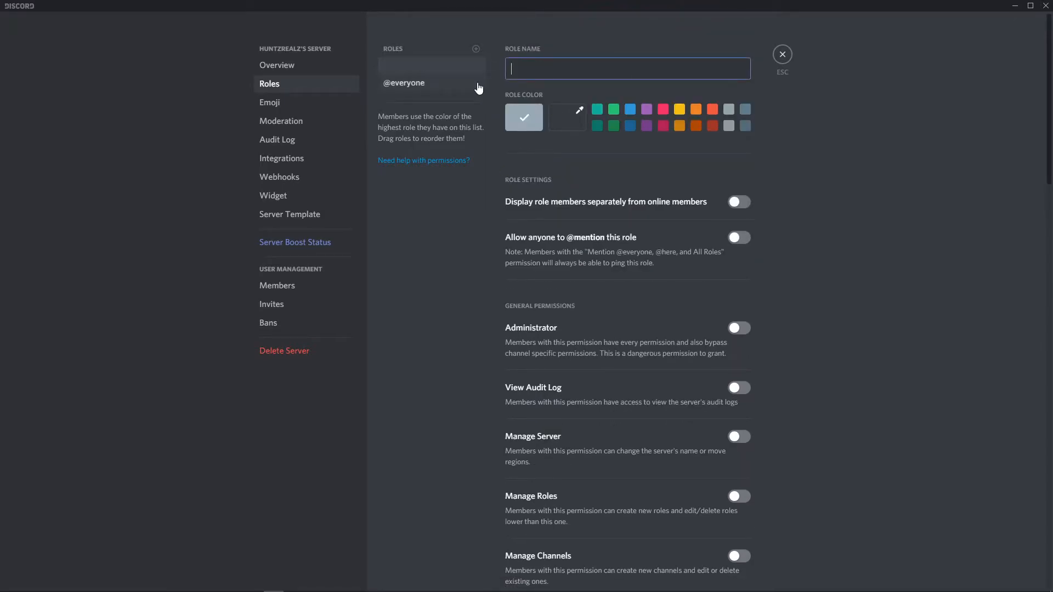
pyautogui.write('Epic ZRo')
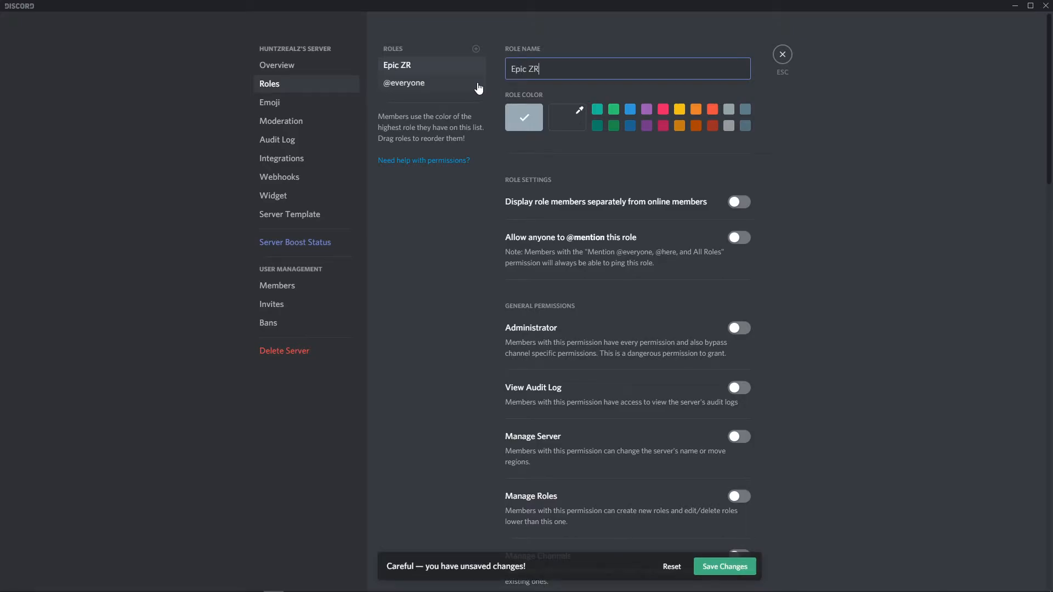
pyautogui.press('BackSpace')
pyautogui.press('BackSpace')
pyautogui.press('BackSpace')
pyautogui.write('Role')
pyautogui.click(709, 567)
# Step: Set the Epic Role colour to the light blue swatch and save the change
pyautogui.click(646, 126)
pyautogui.click(630, 112)
pyautogui.click(613, 110)
pyautogui.click(629, 111)
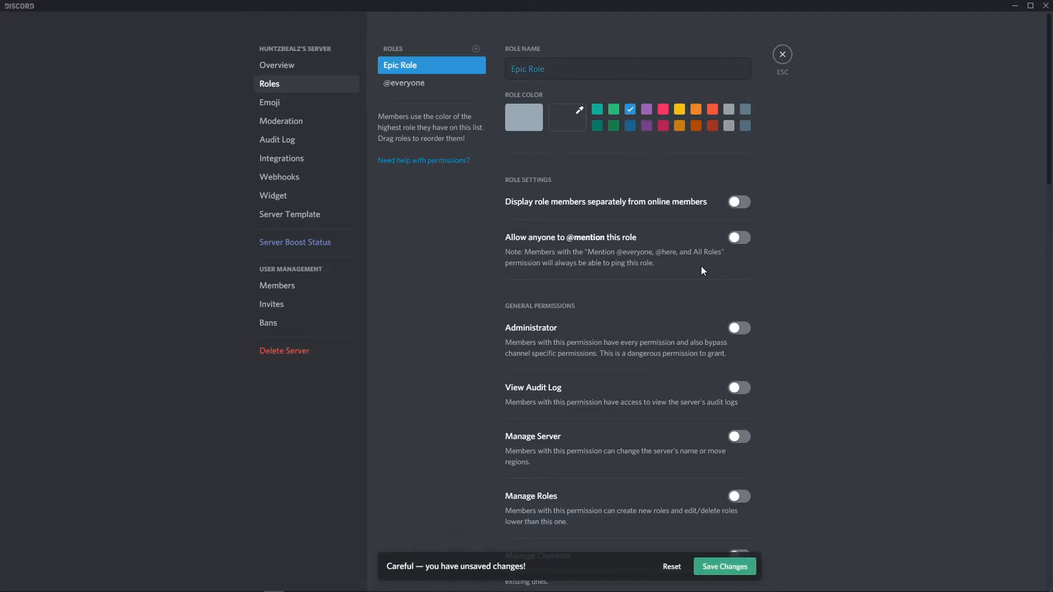
pyautogui.click(715, 567)
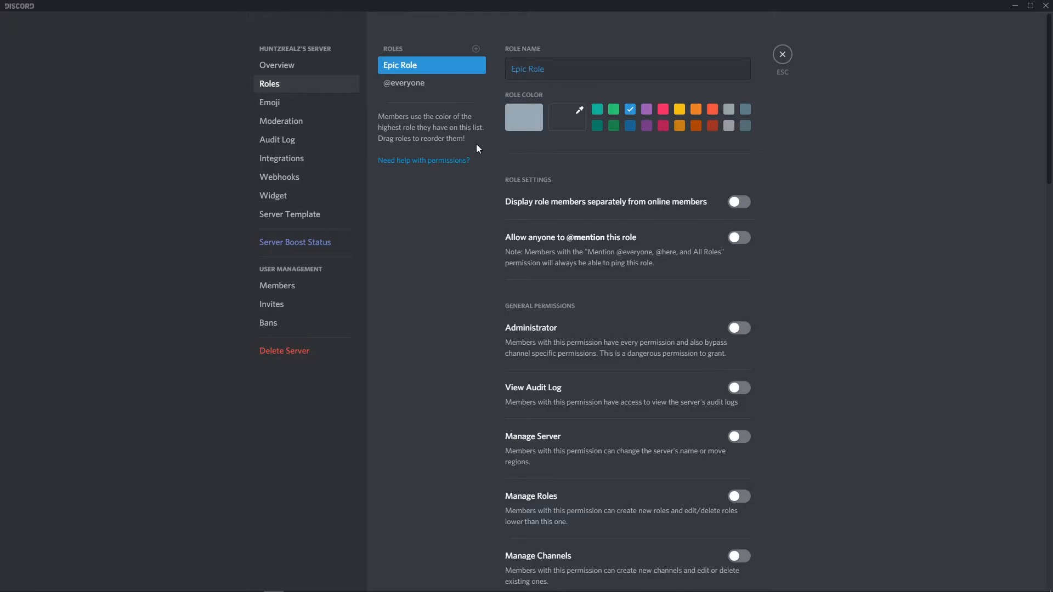
# Step: Enable the Deafen Members and Mute Members voice permissions for Epic Role
pyautogui.scroll(-19, 621, 285)
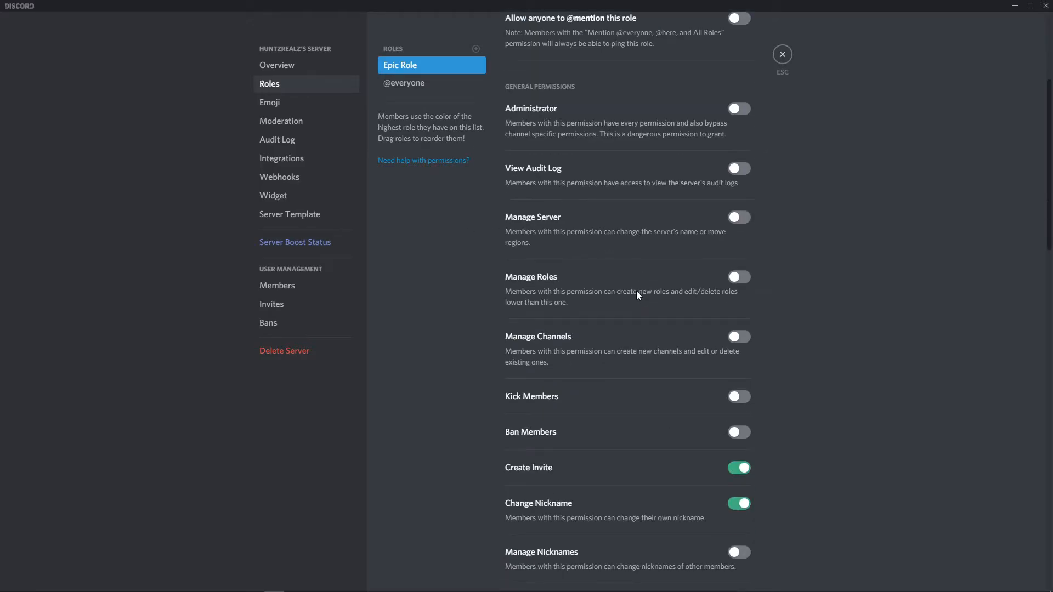
pyautogui.scroll(-5, 635, 297)
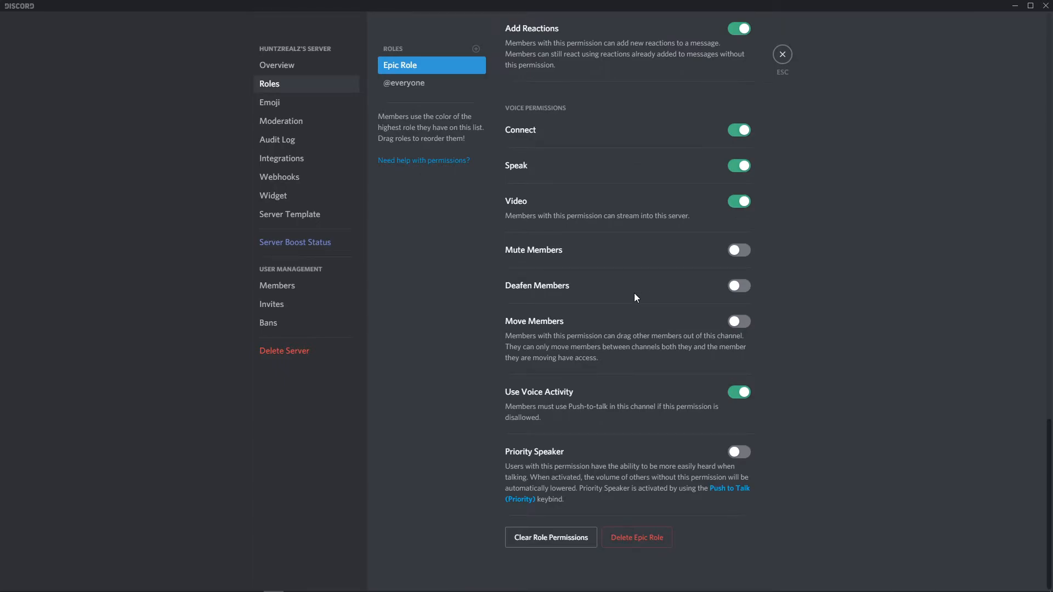
pyautogui.scroll(3, 581, 310)
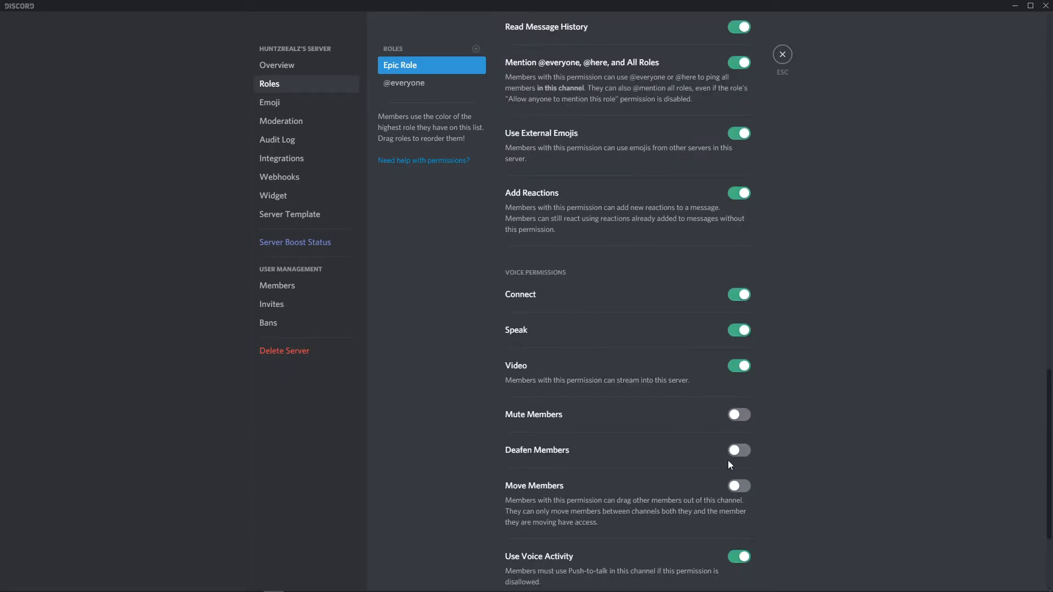
pyautogui.click(738, 450)
pyautogui.click(738, 415)
# Step: Try enabling the Manage Messages and Send TTS Messages permissions for Epic Role and switch both off again
pyautogui.scroll(4, 610, 434)
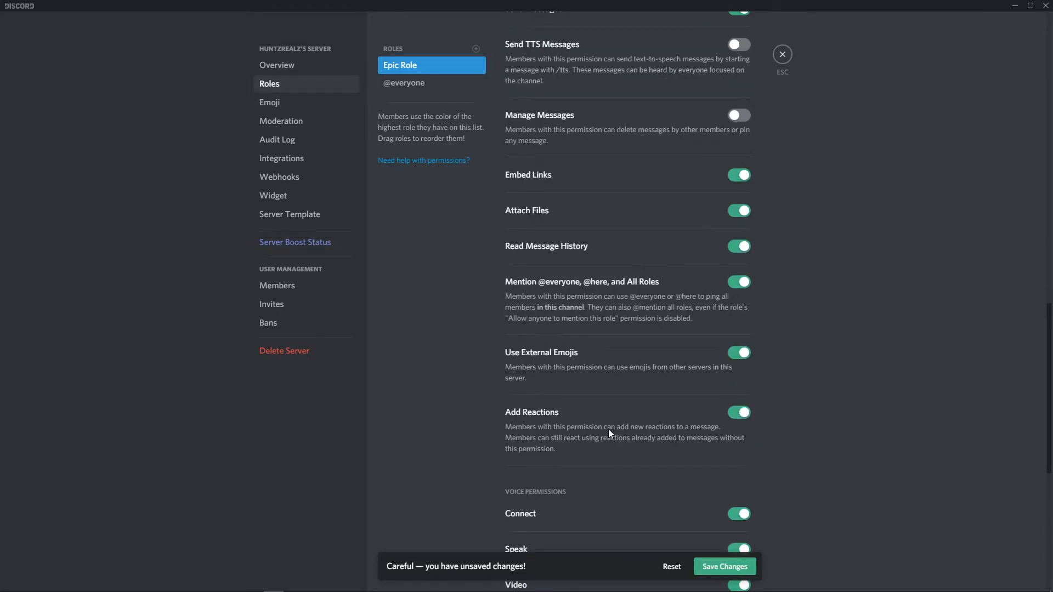
pyautogui.scroll(6, 608, 433)
pyautogui.click(749, 444)
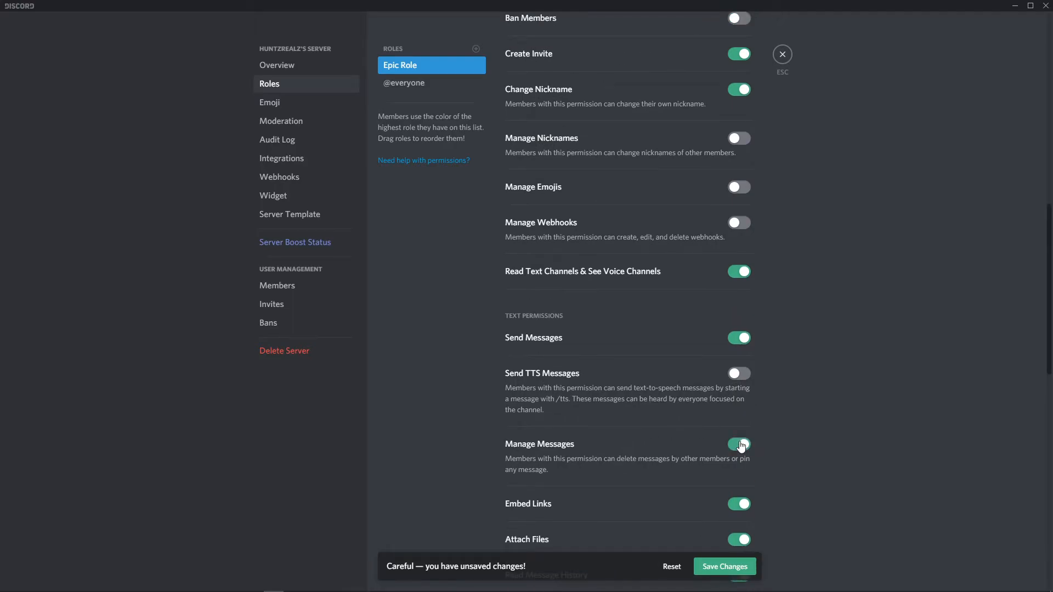
pyautogui.click(742, 373)
pyautogui.scroll(1, 673, 402)
pyautogui.scroll(1, 671, 404)
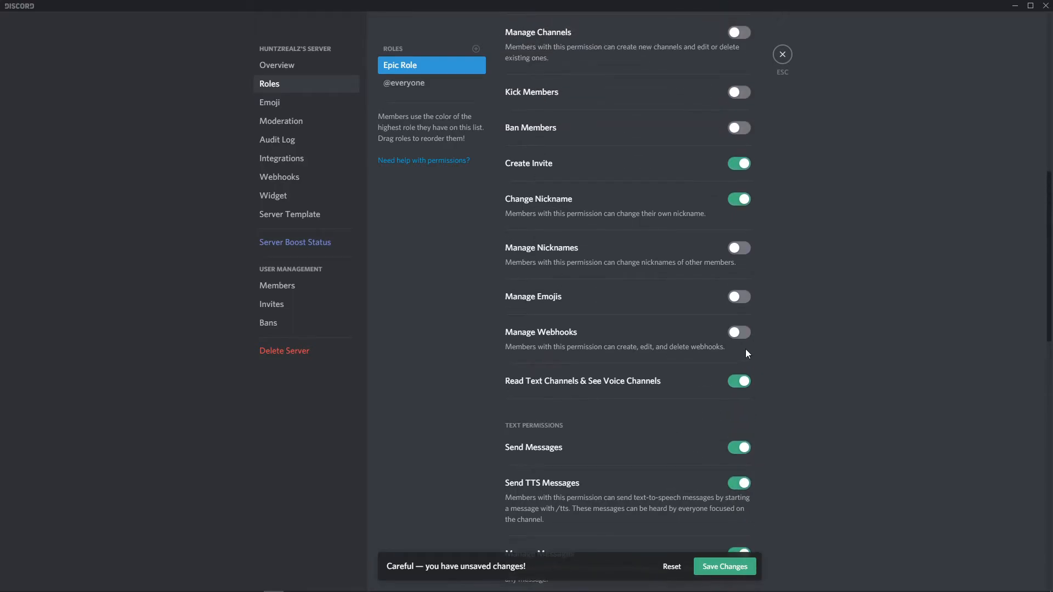
pyautogui.scroll(-3, 626, 407)
pyautogui.click(739, 319)
pyautogui.click(735, 386)
pyautogui.scroll(-3, 599, 411)
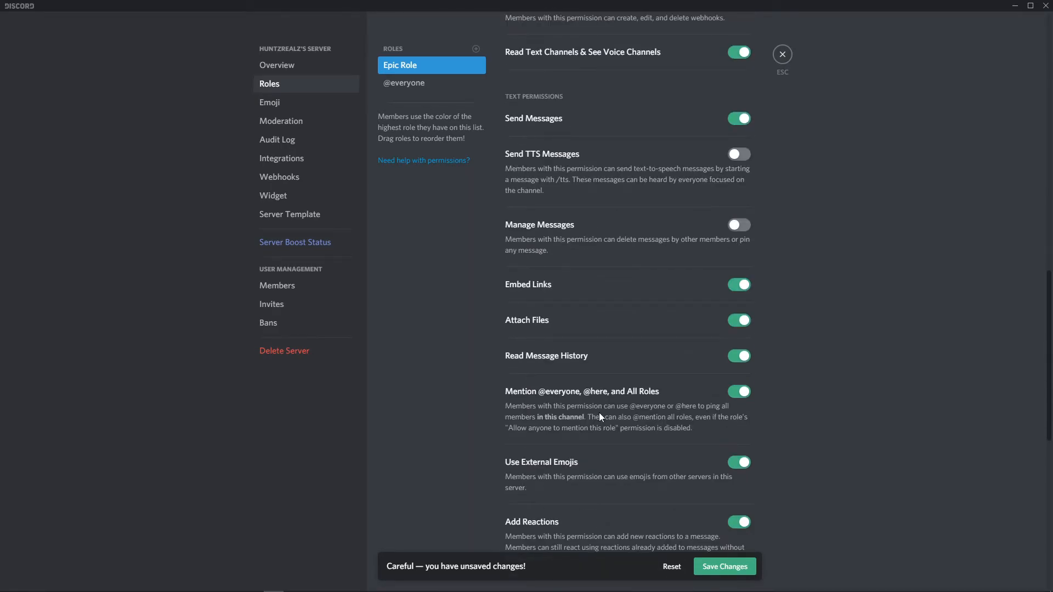
pyautogui.click(744, 397)
pyautogui.scroll(-2, 656, 419)
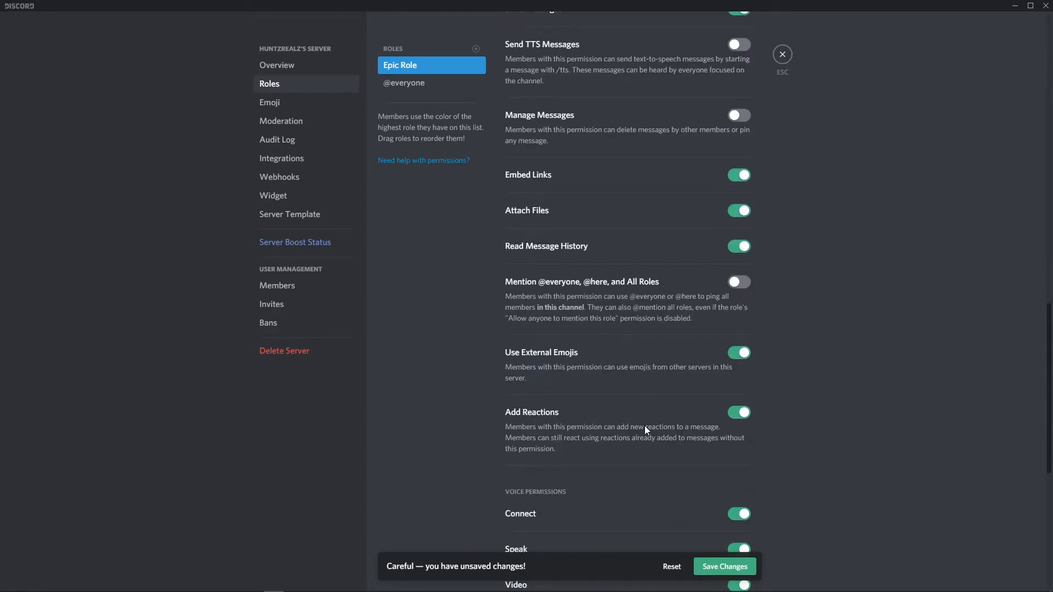
pyautogui.scroll(20, 631, 433)
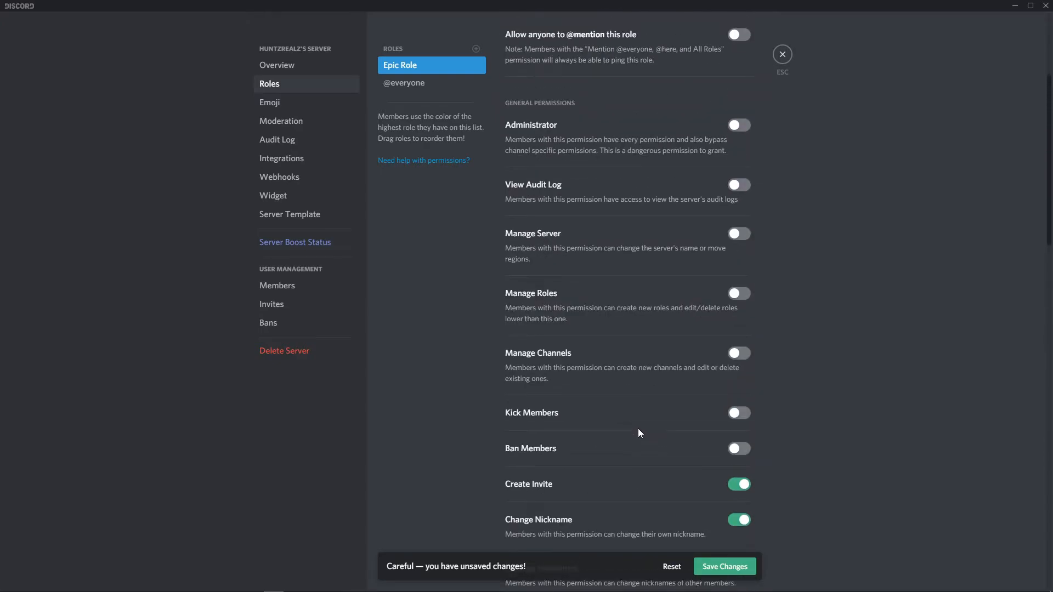
pyautogui.scroll(1, 638, 433)
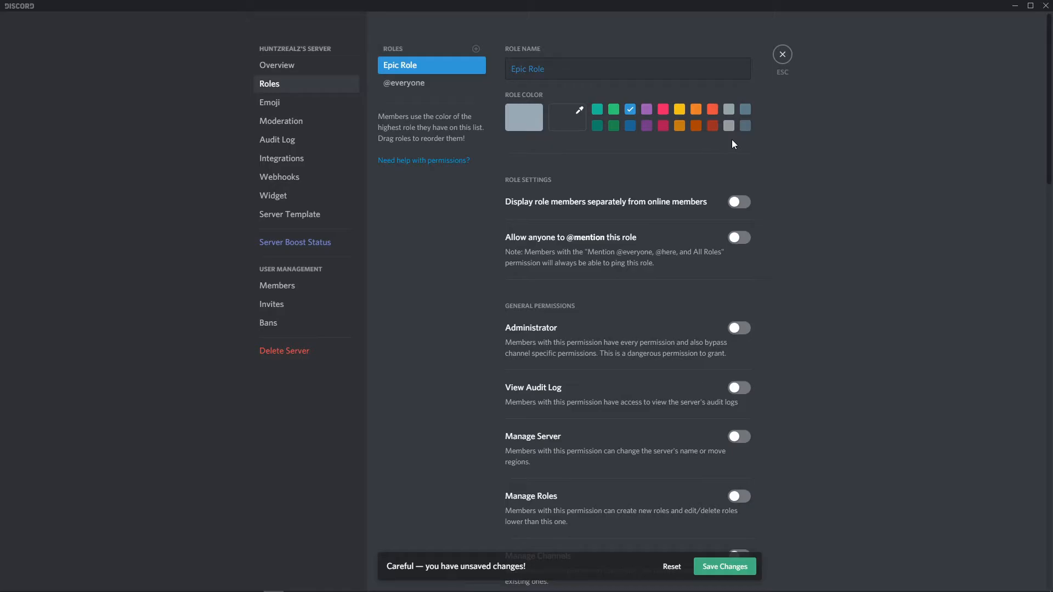
# Step: Add another server role named "You", give it the light purple colour and save the changes
pyautogui.click(475, 49)
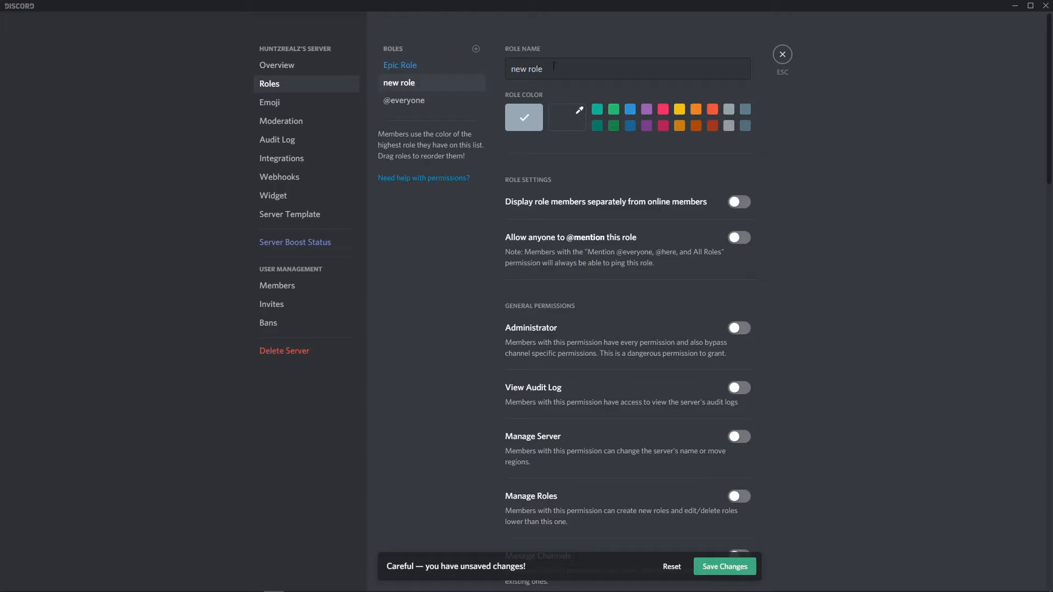
pyautogui.press('BackSpace')
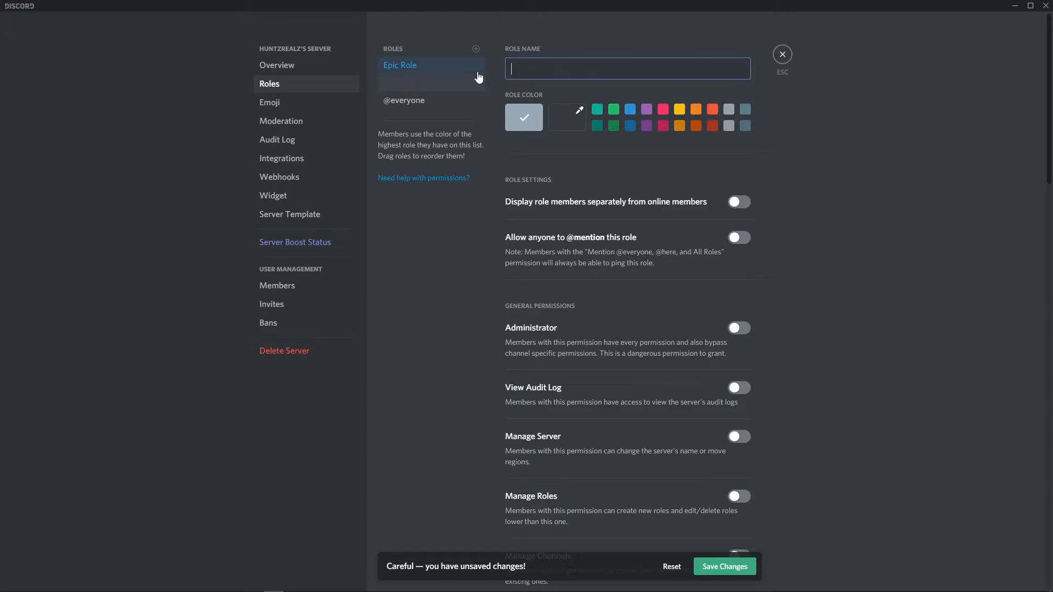
pyautogui.write('You')
pyautogui.click(647, 110)
pyautogui.click(713, 566)
# Step: Move the You role above Epic Role, save the role order and close the server settings
pyautogui.moveTo(404, 89); pyautogui.dragTo(402, 63)
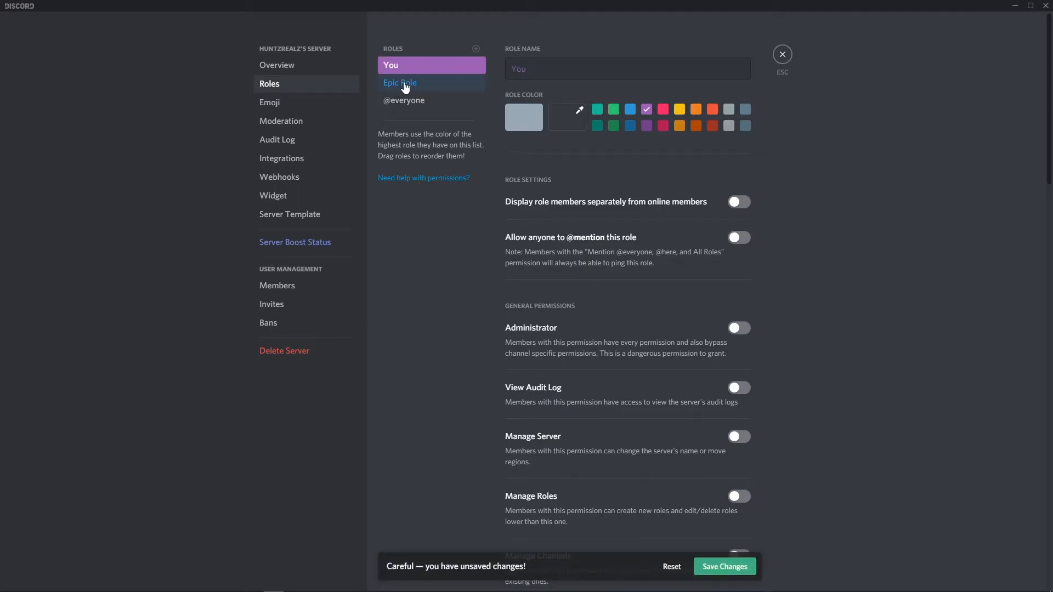
pyautogui.click(713, 565)
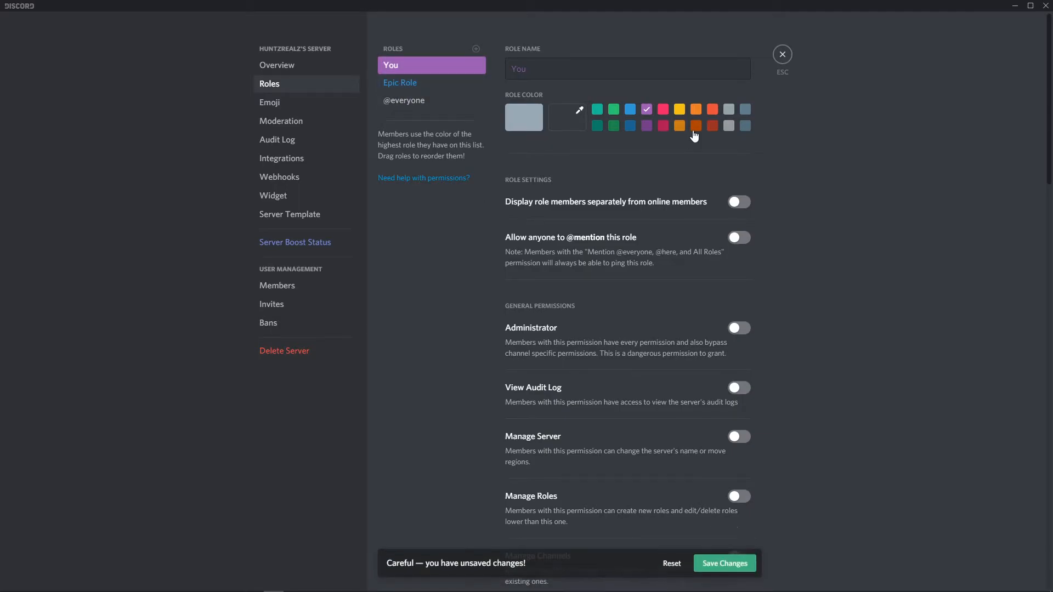
pyautogui.click(782, 54)
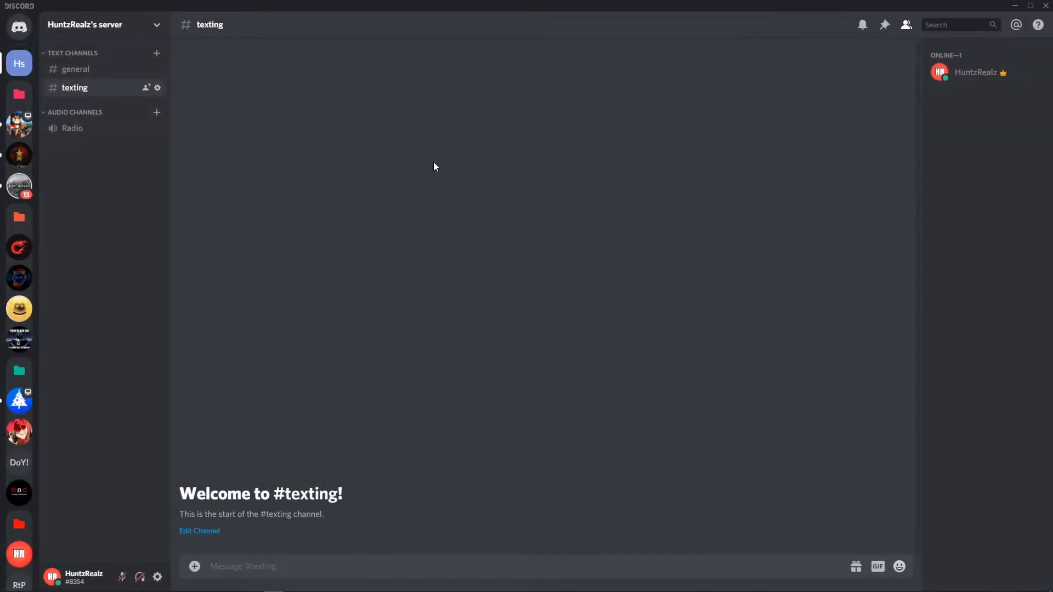
# Step: Open the server owner's profile from the member list and assign the You and Epic Role roles
pyautogui.click(982, 72)
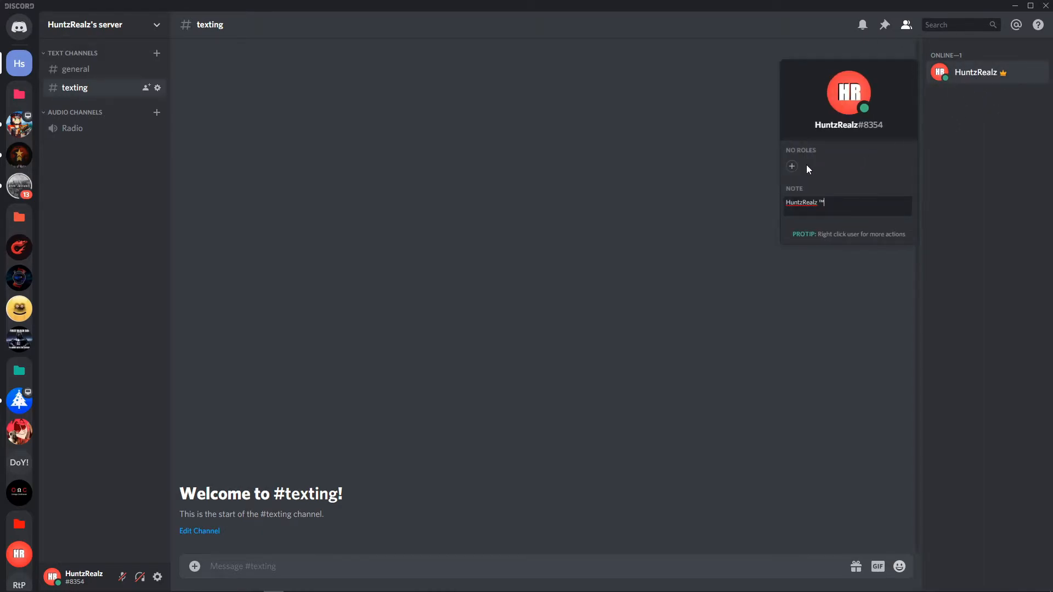
pyautogui.click(792, 167)
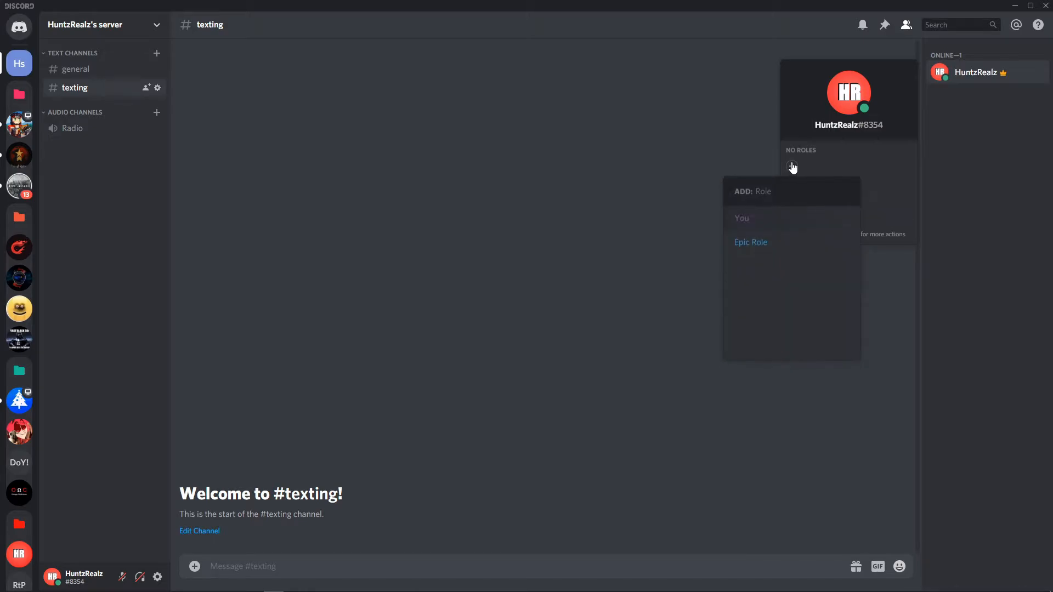
pyautogui.click(758, 225)
pyautogui.click(821, 166)
pyautogui.click(777, 218)
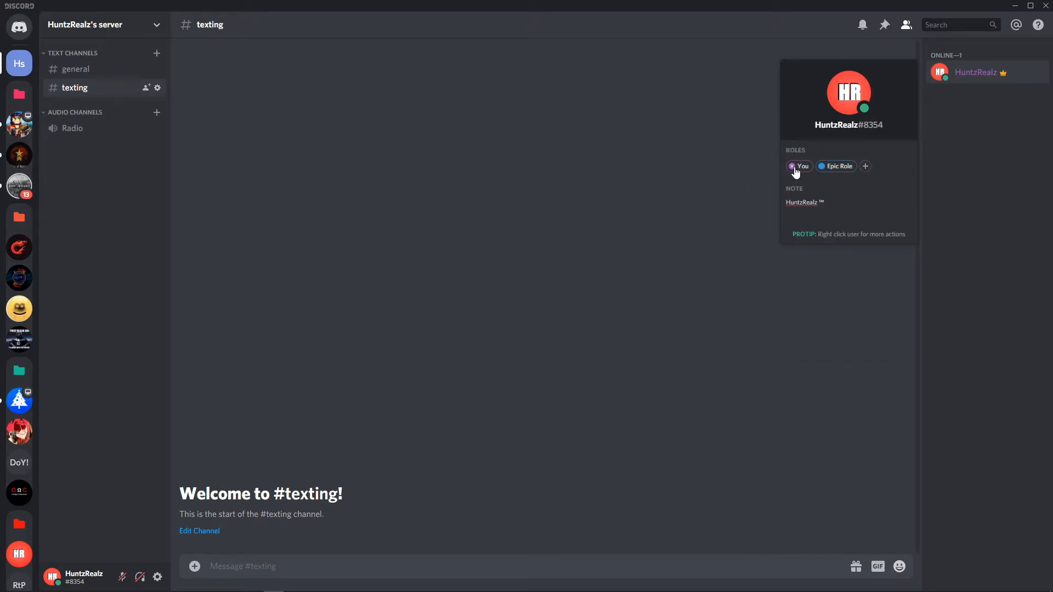
# Step: Remove both roles from the owner's profile, reassign Epic Role and You, and remove them again
pyautogui.click(791, 166)
pyautogui.click(792, 167)
pyautogui.click(791, 166)
pyautogui.click(768, 242)
pyautogui.click(835, 166)
pyautogui.click(804, 229)
pyautogui.click(792, 167)
pyautogui.click(792, 166)
# Step: Reopen the server's role settings to view the role list, and close them
pyautogui.click(89, 24)
pyautogui.click(86, 99)
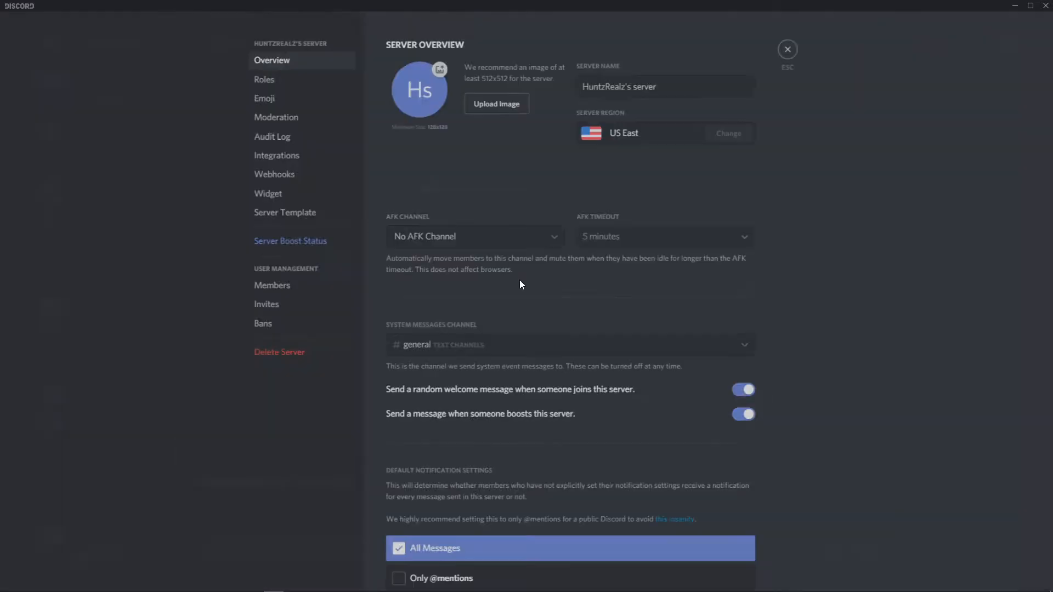
pyautogui.click(270, 85)
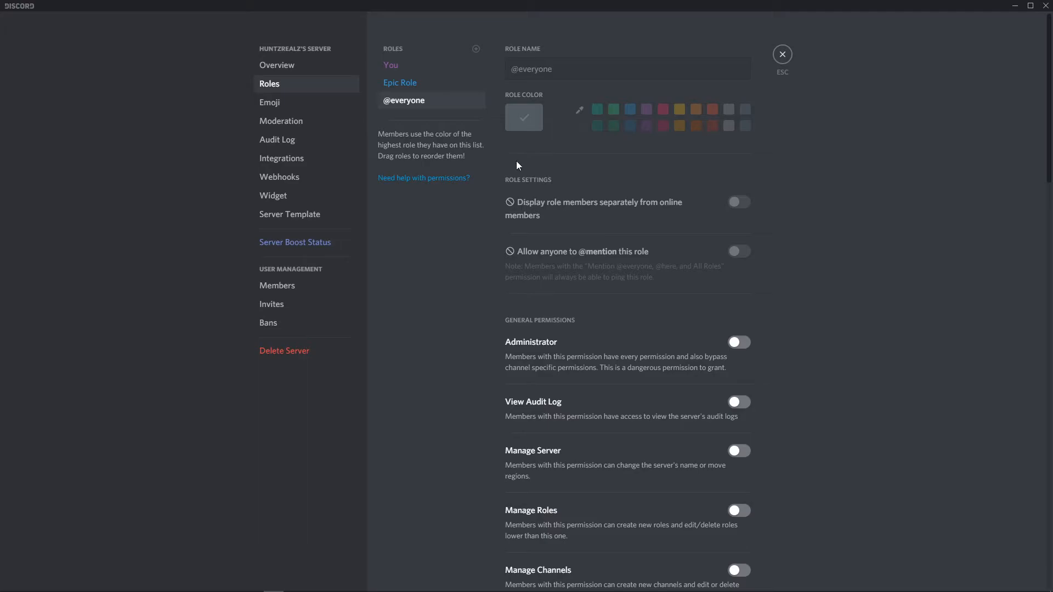
pyautogui.click(782, 54)
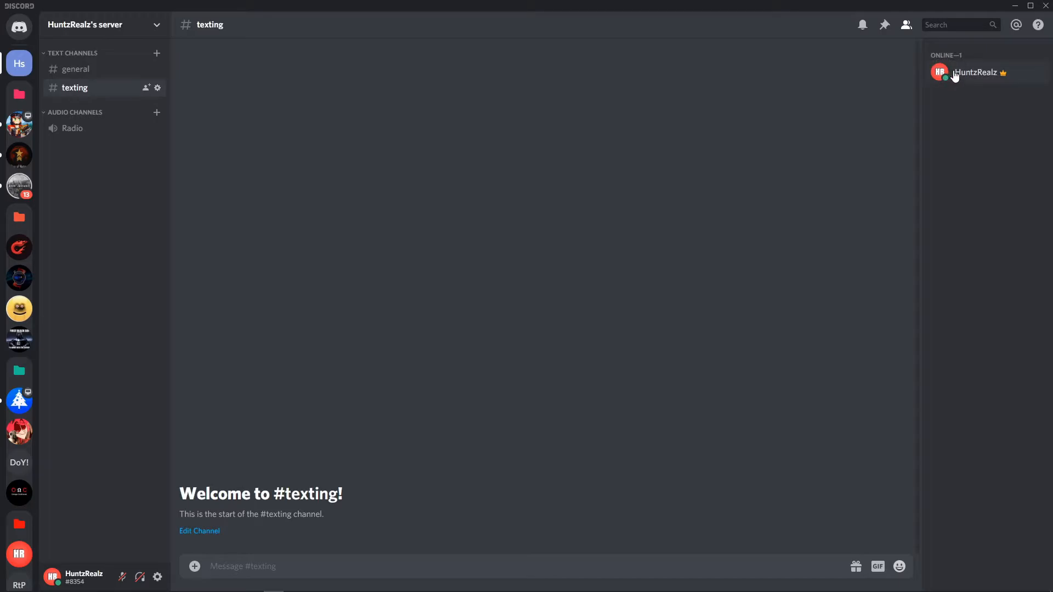
# Step: View the server's emoji settings, open the image chooser for an emoji upload and dismiss it
pyautogui.click(106, 29)
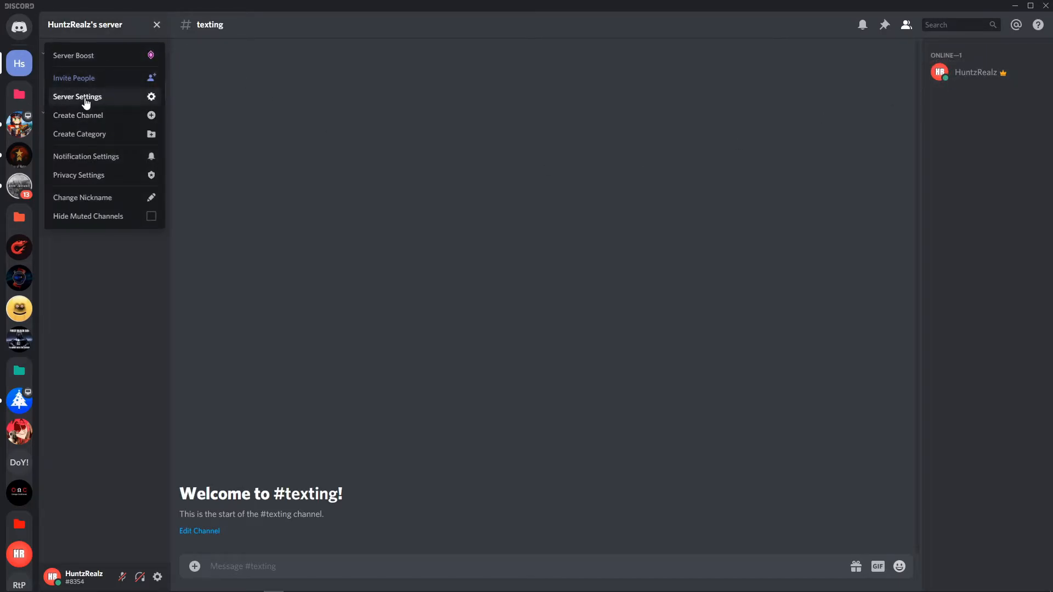
pyautogui.click(85, 98)
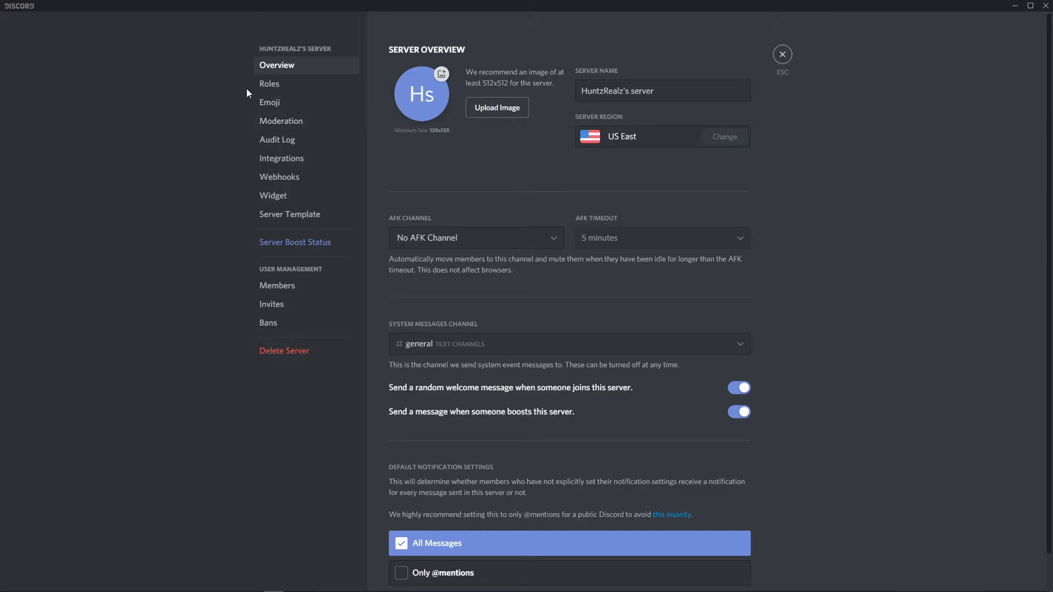
pyautogui.click(293, 107)
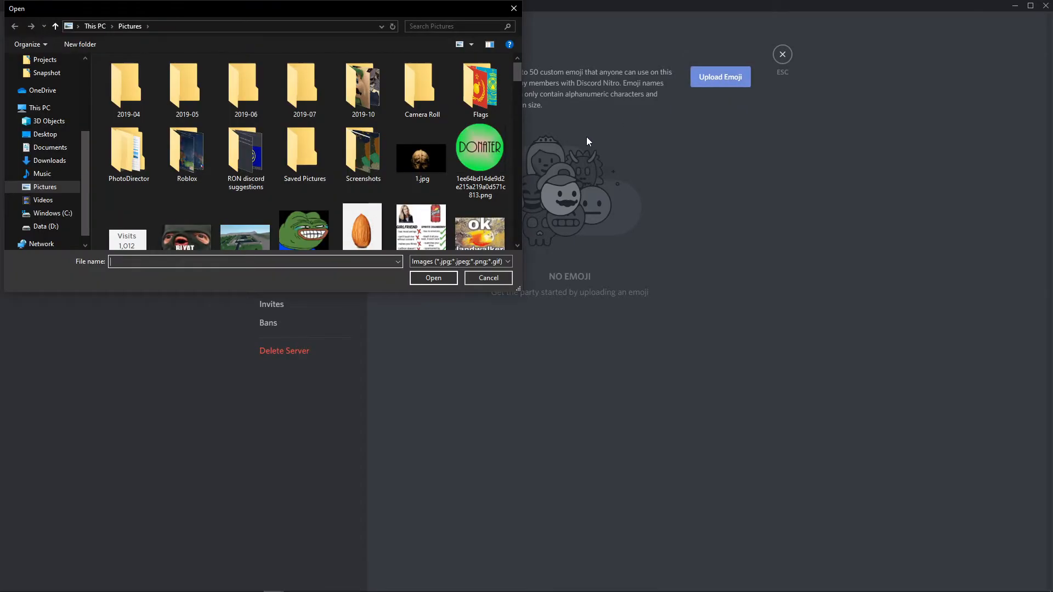
pyautogui.click(514, 8)
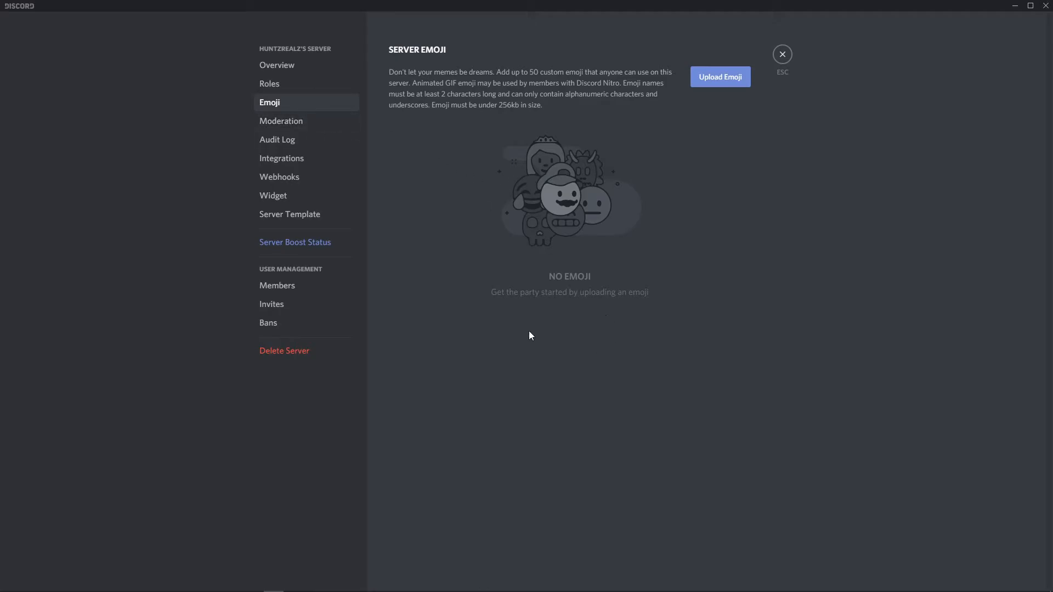
# Step: Review the server's moderation settings, set the verification level to Low and save the change
pyautogui.click(291, 121)
pyautogui.scroll(-2, 393, 405)
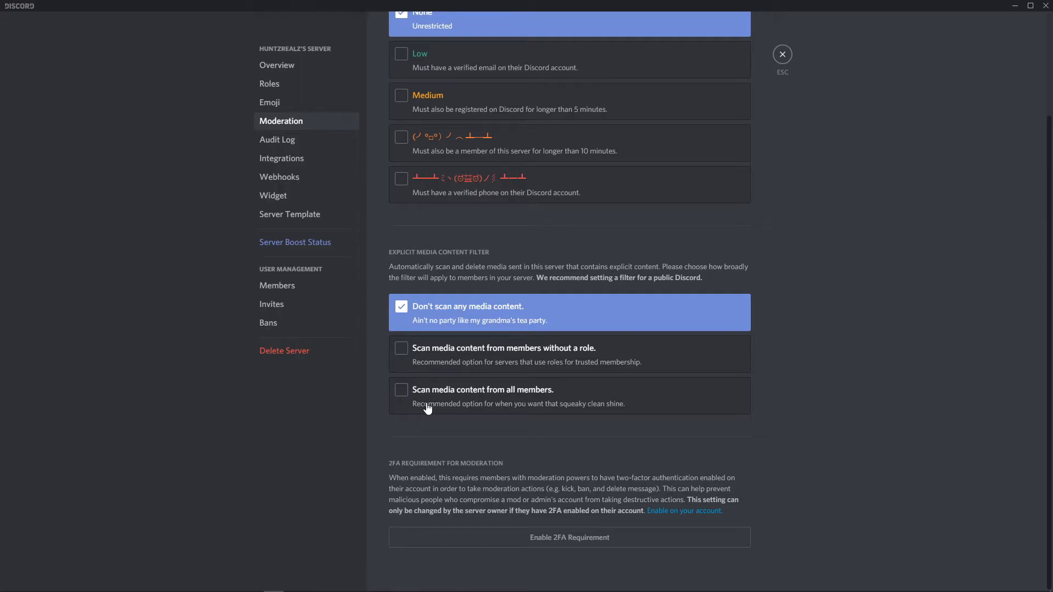
pyautogui.scroll(2, 428, 408)
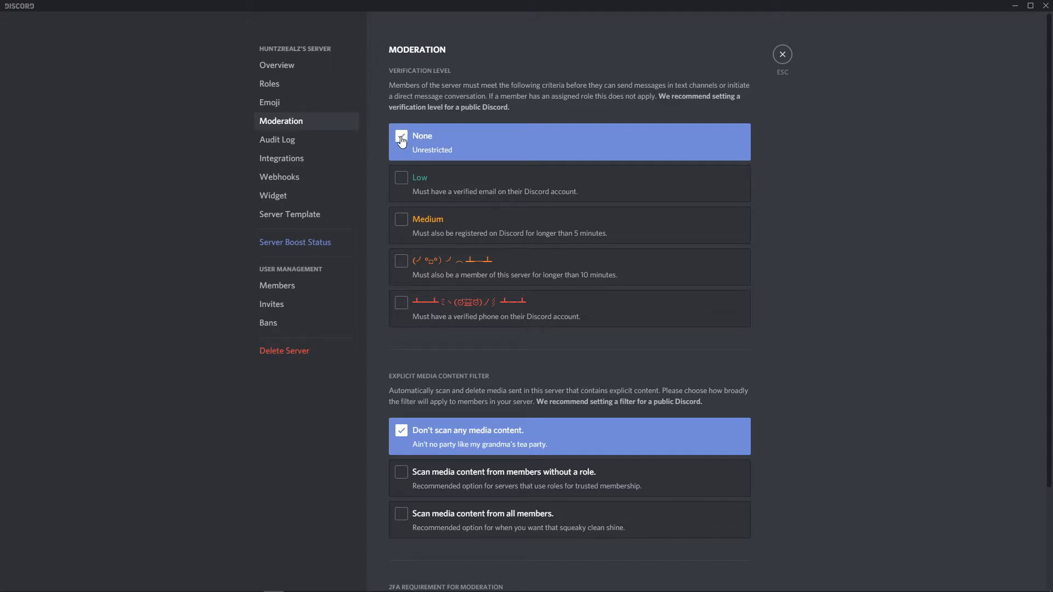
pyautogui.click(401, 181)
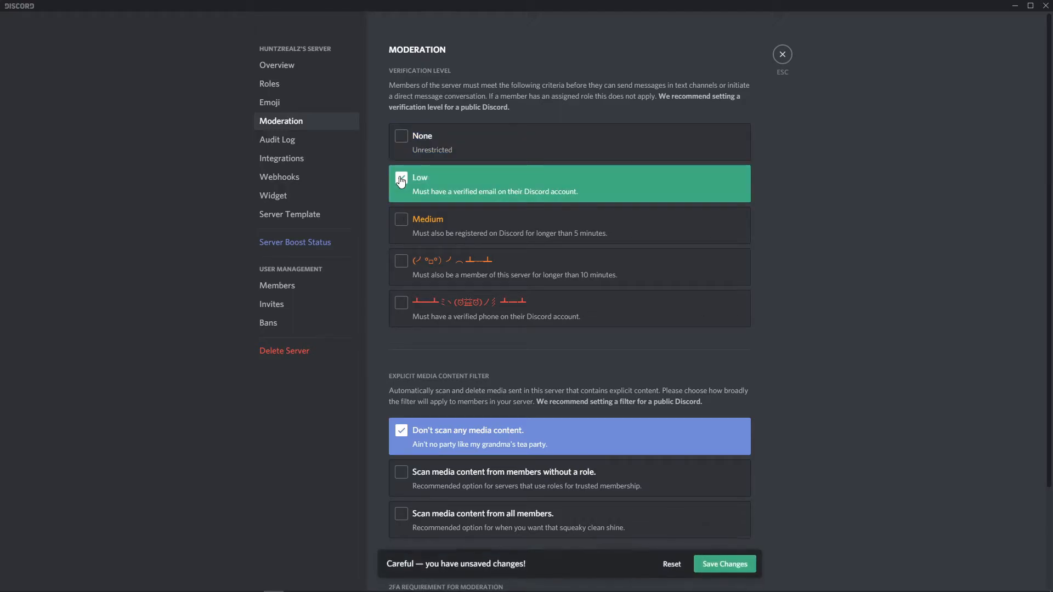
pyautogui.click(702, 563)
# Step: Look over the explicit media content filter options and the server's audit log, and close the settings
pyautogui.scroll(-2, 500, 361)
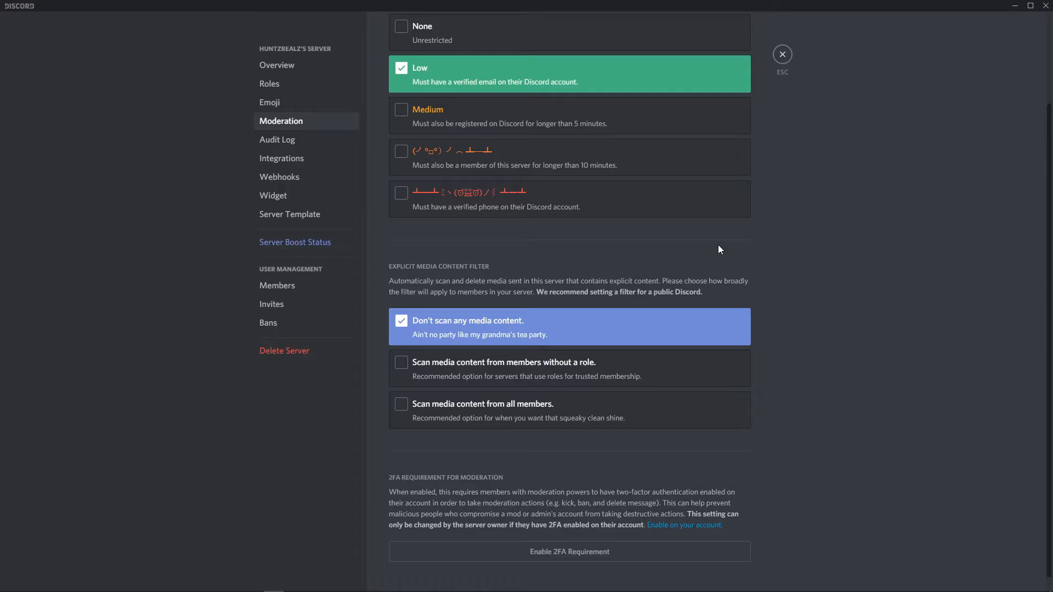
pyautogui.click(271, 141)
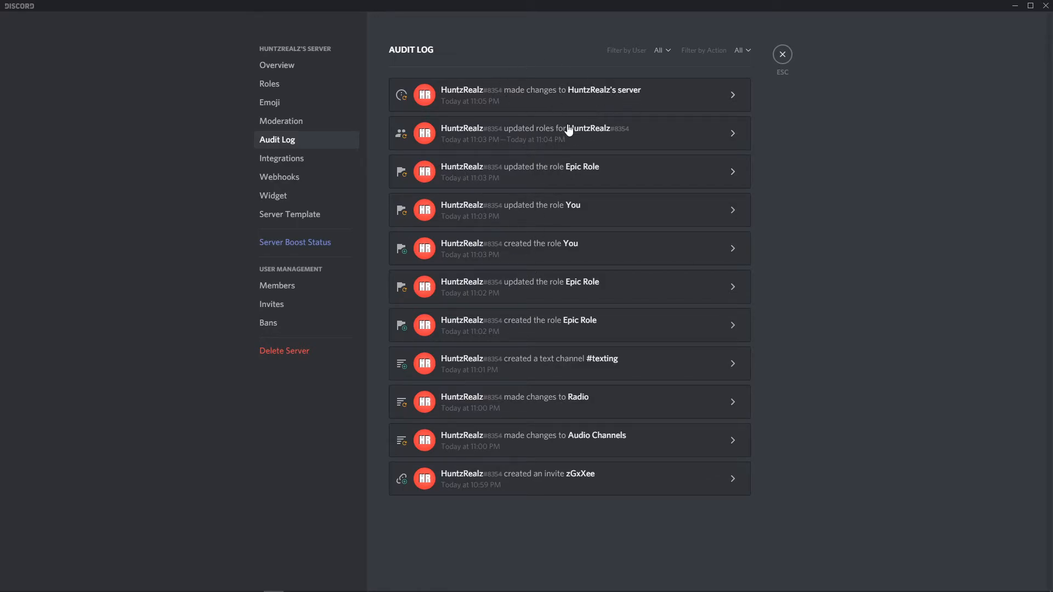
pyautogui.click(779, 61)
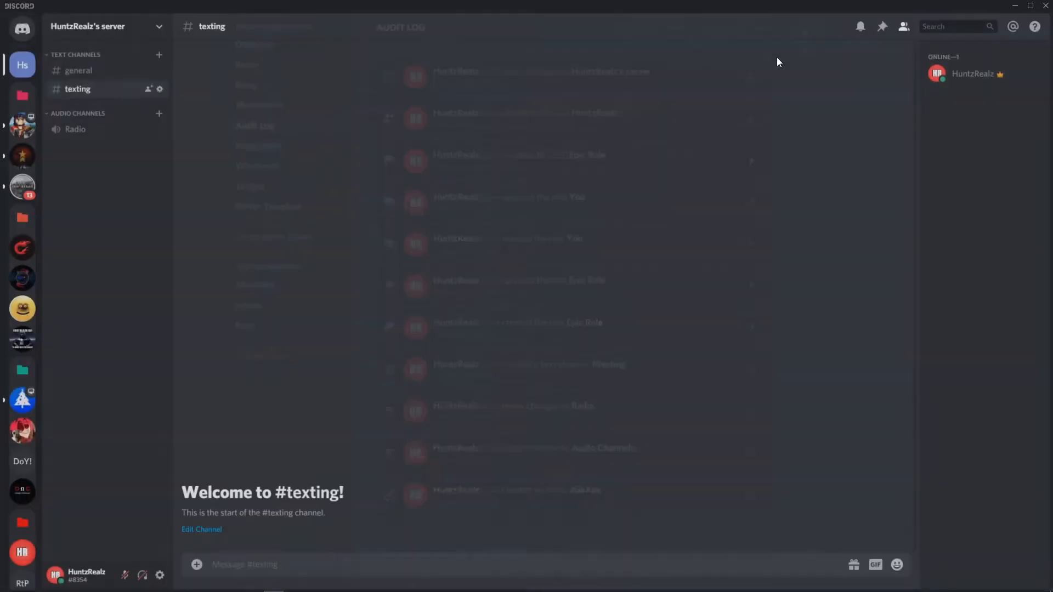
# Step: Reopen the server settings and view the Integrations, Webhooks and Widget pages
pyautogui.click(155, 24)
pyautogui.click(108, 98)
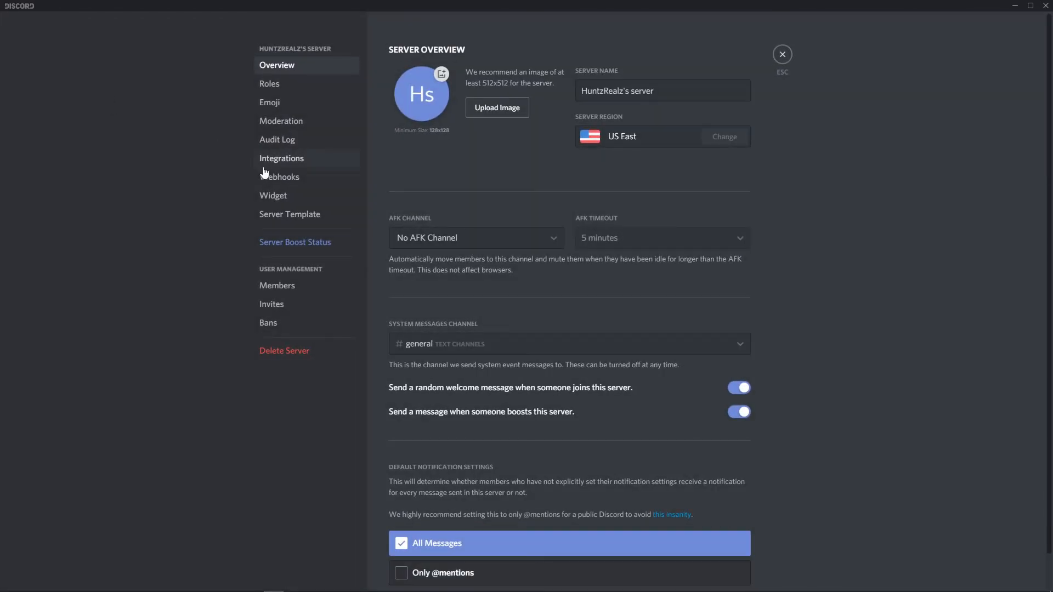
pyautogui.click(281, 165)
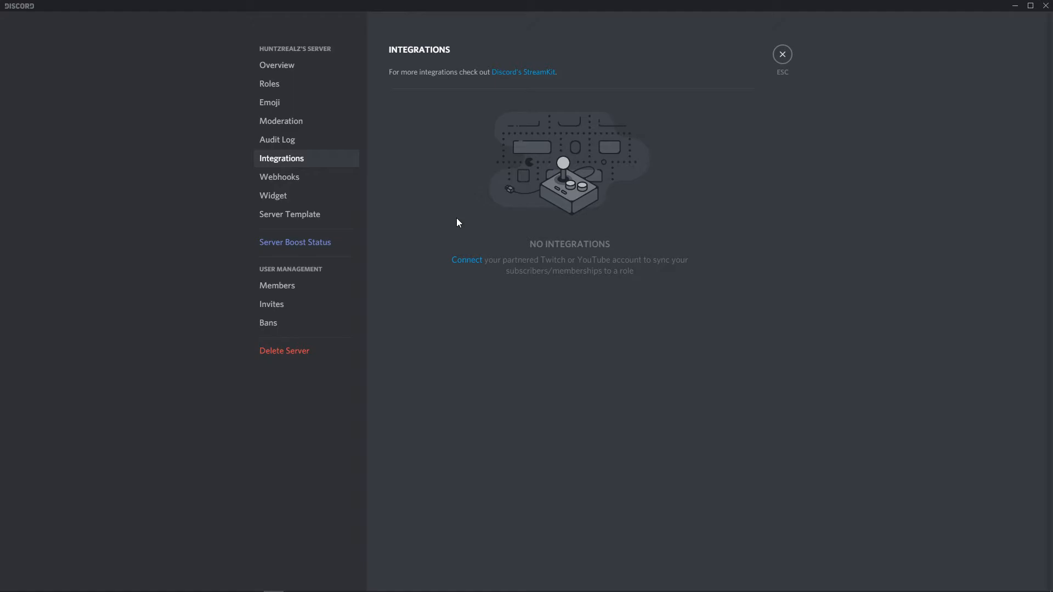
pyautogui.click(277, 181)
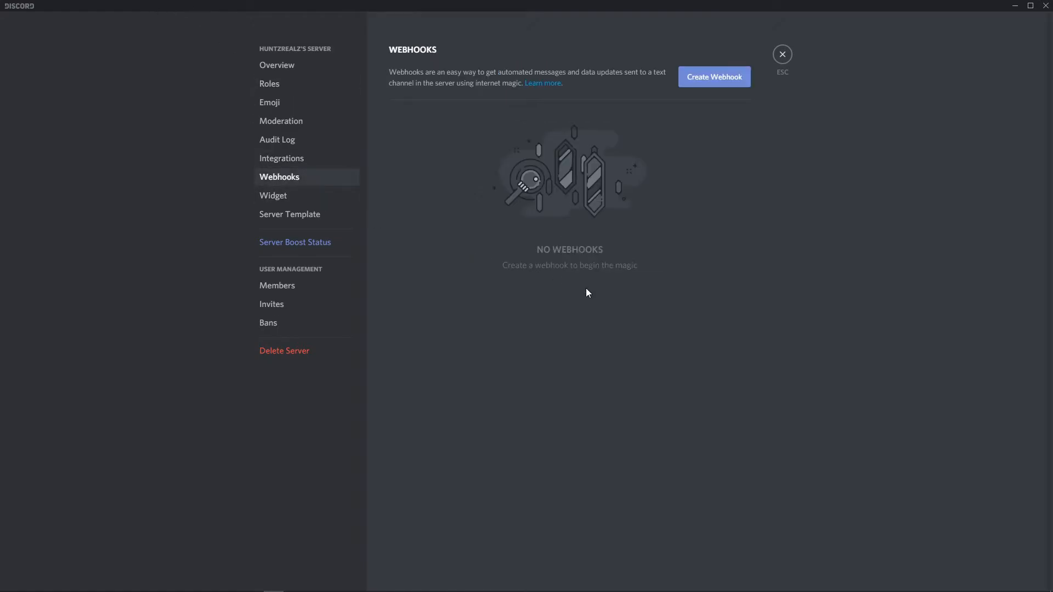
pyautogui.click(313, 200)
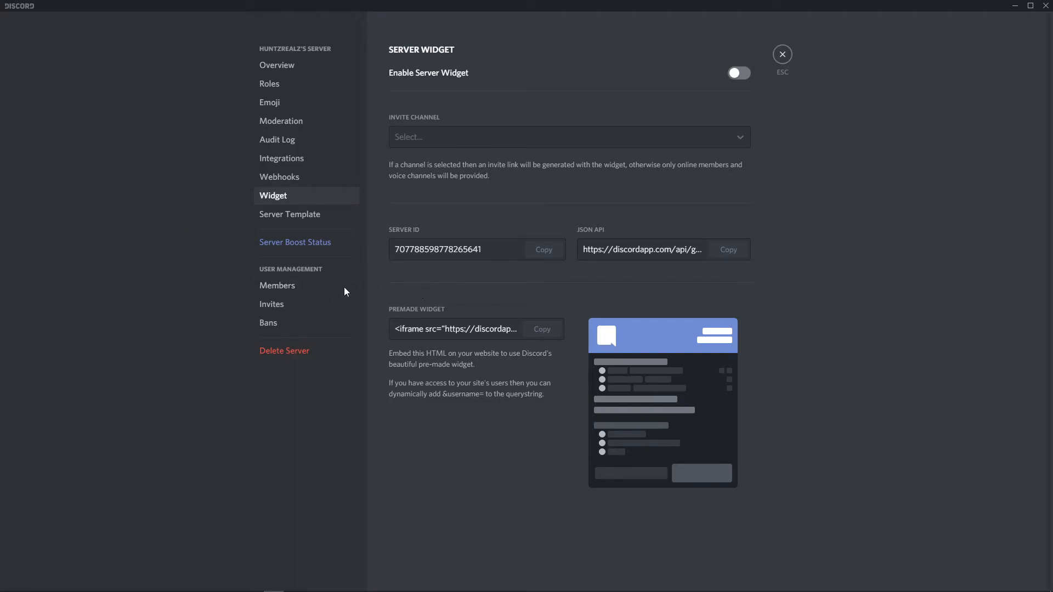
# Step: View the Server Template page, close the server settings and reopen them on the same page
pyautogui.click(290, 221)
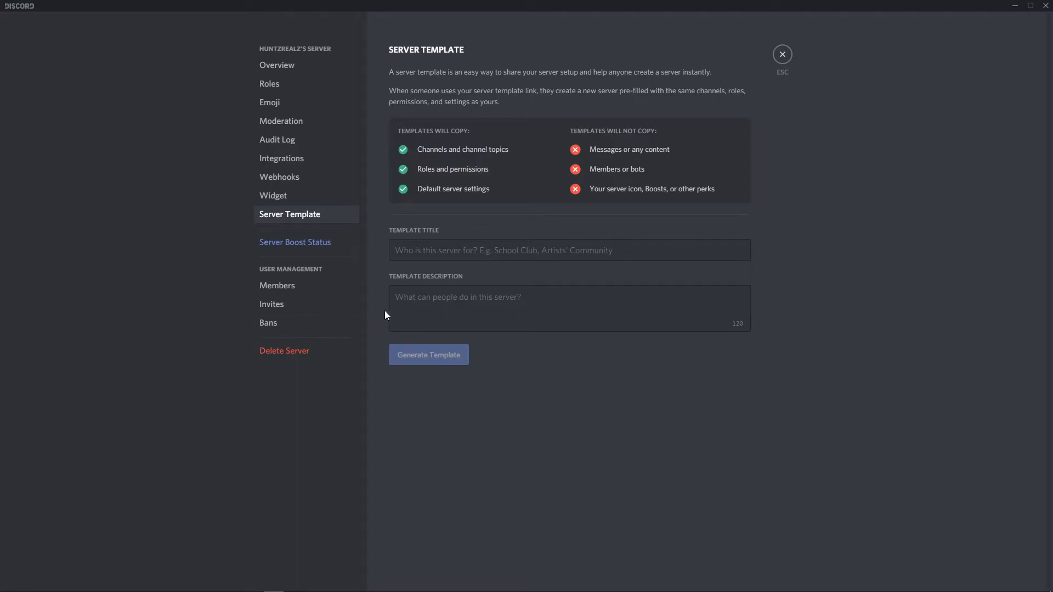
pyautogui.click(782, 55)
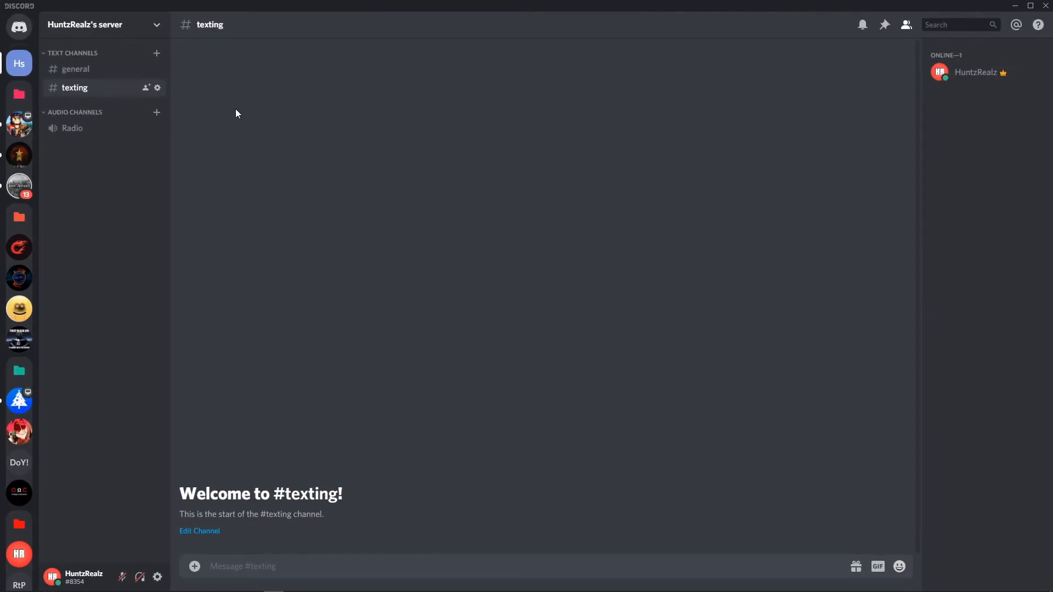
pyautogui.click(138, 30)
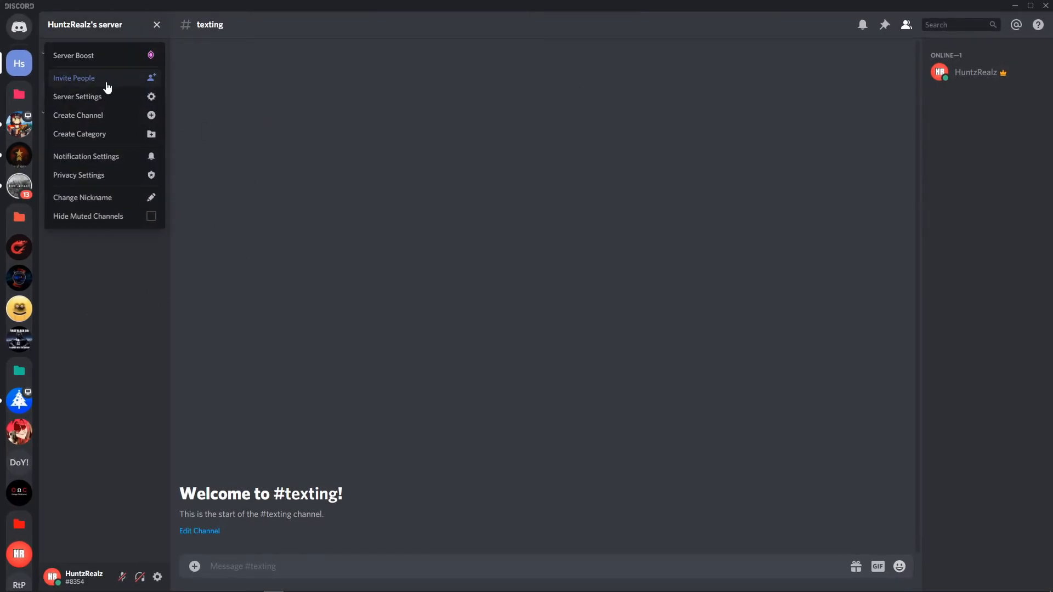
pyautogui.click(85, 97)
pyautogui.click(337, 214)
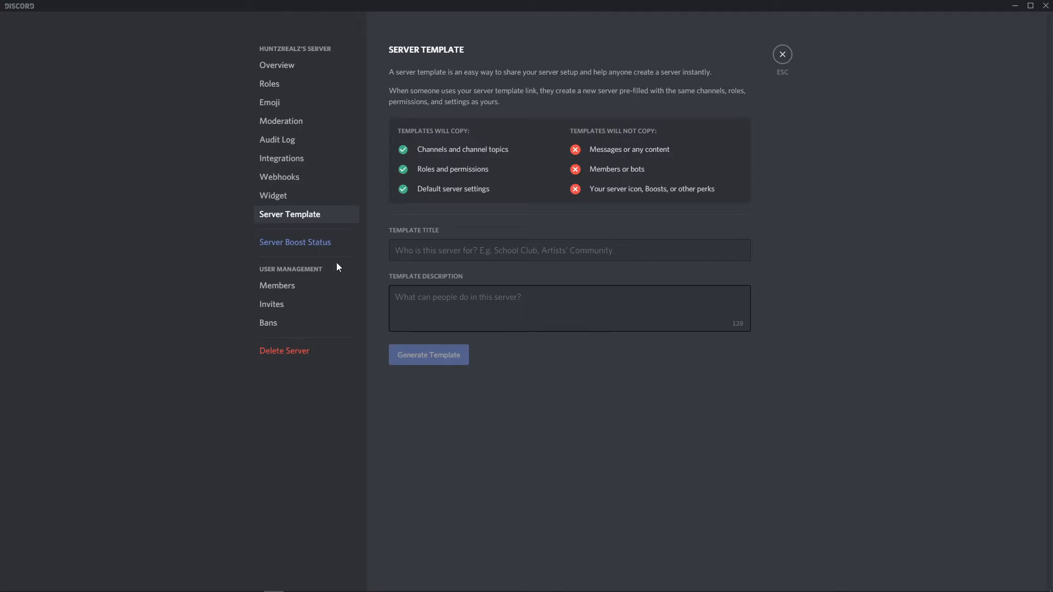
# Step: Examine the perks of each boost level and the Nitro offers on the Server Boost Status page
pyautogui.click(302, 245)
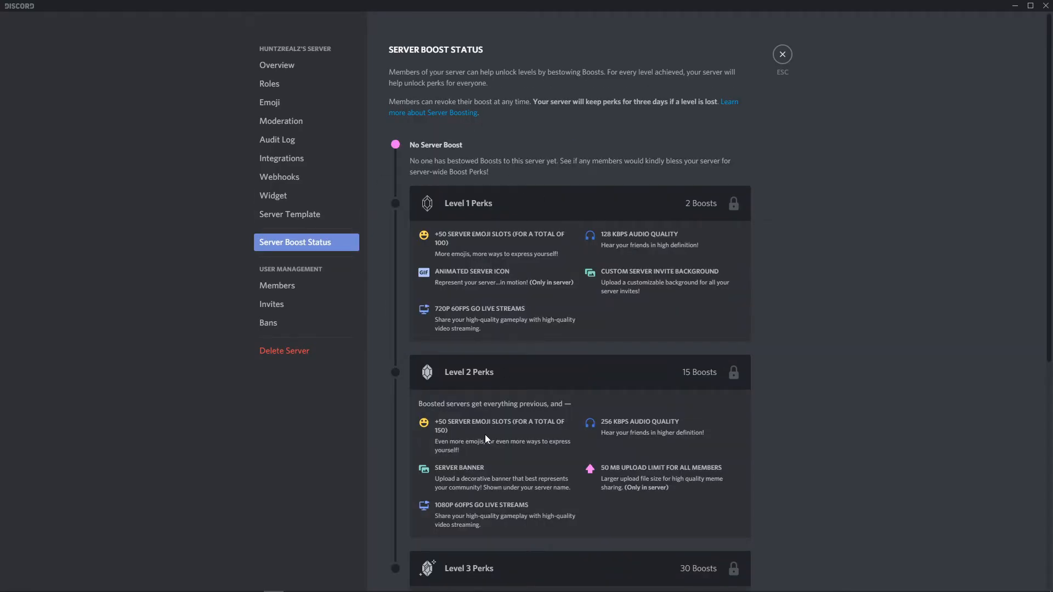
pyautogui.scroll(-6, 485, 438)
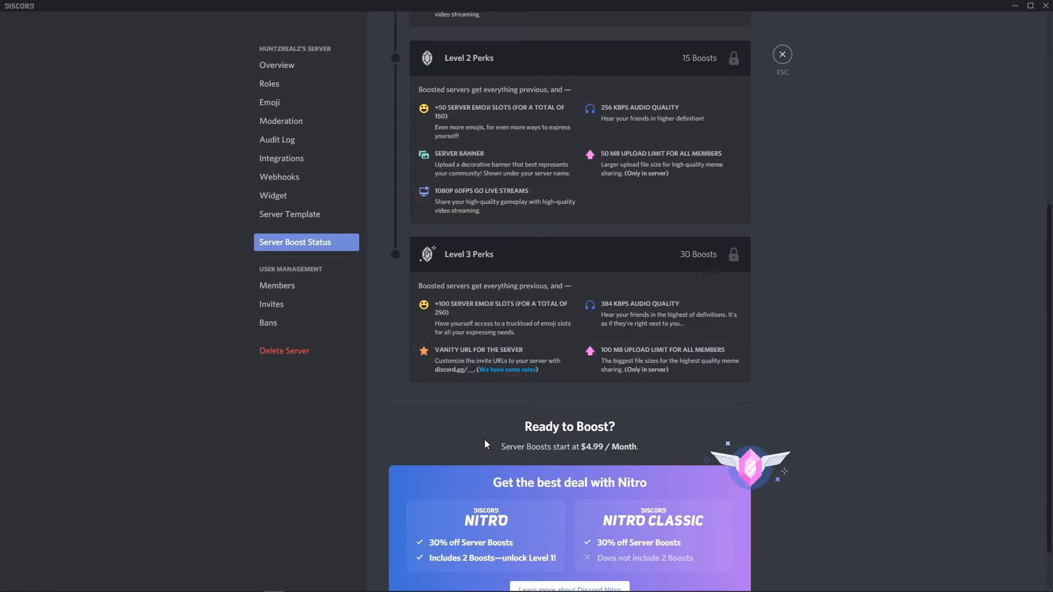
pyautogui.scroll(6, 485, 442)
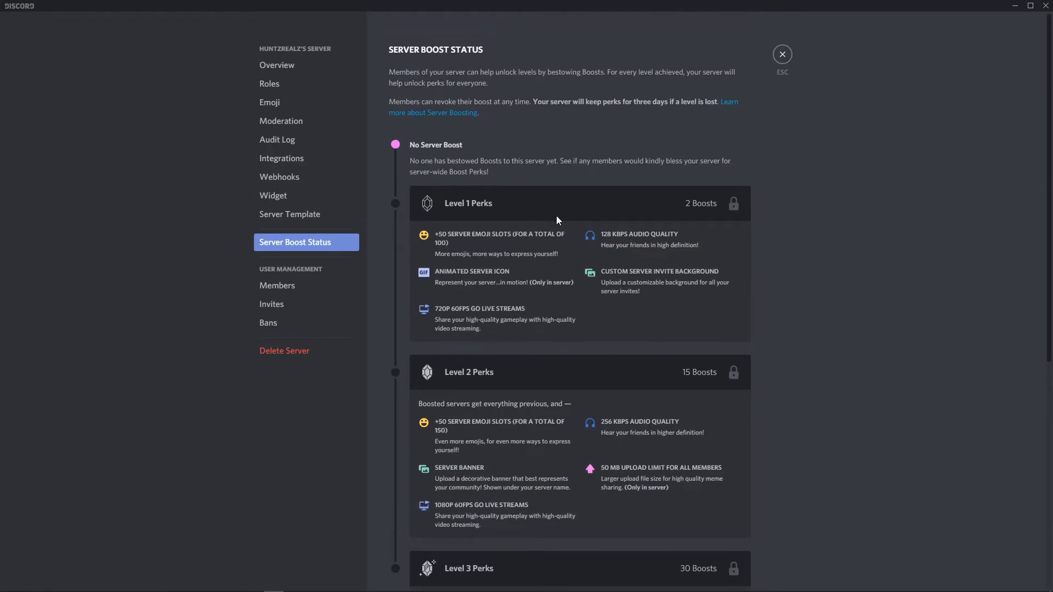
pyautogui.scroll(-7, 527, 415)
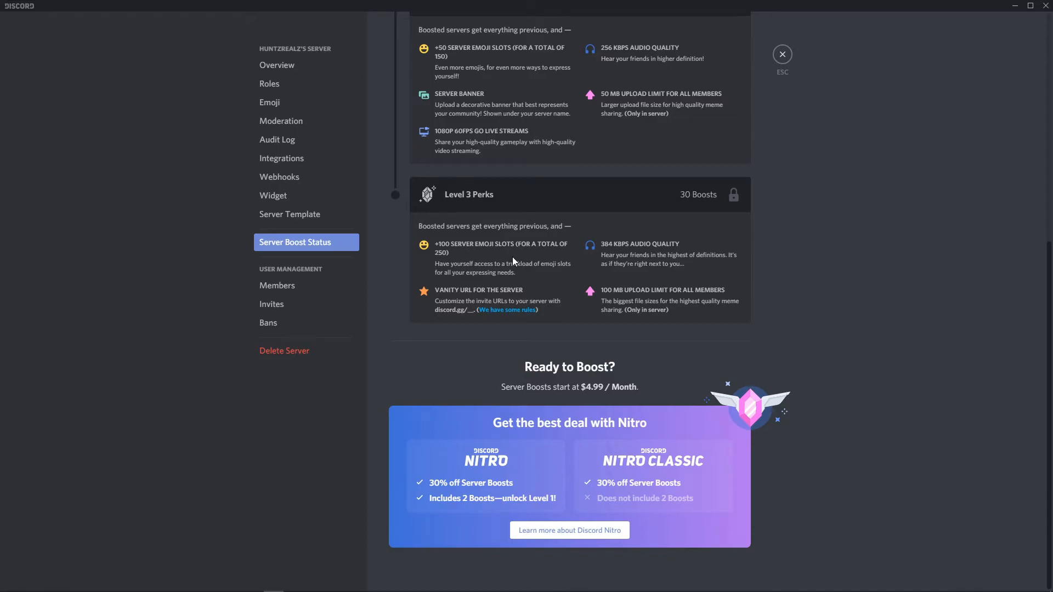
pyautogui.scroll(4, 512, 258)
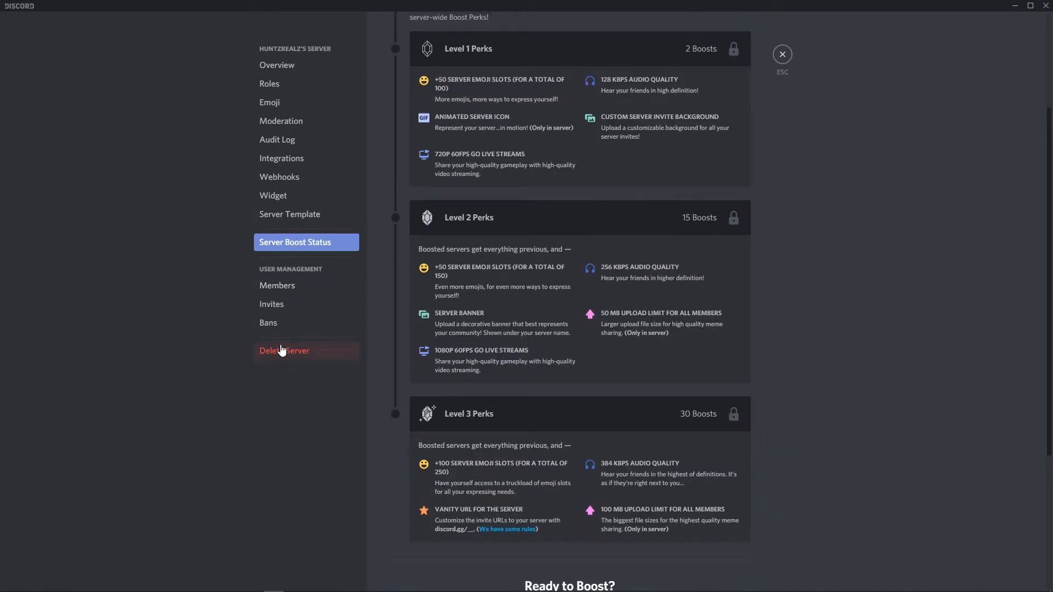
# Step: Look through the server's Members, Invites and Bans pages, and close the server settings
pyautogui.click(280, 287)
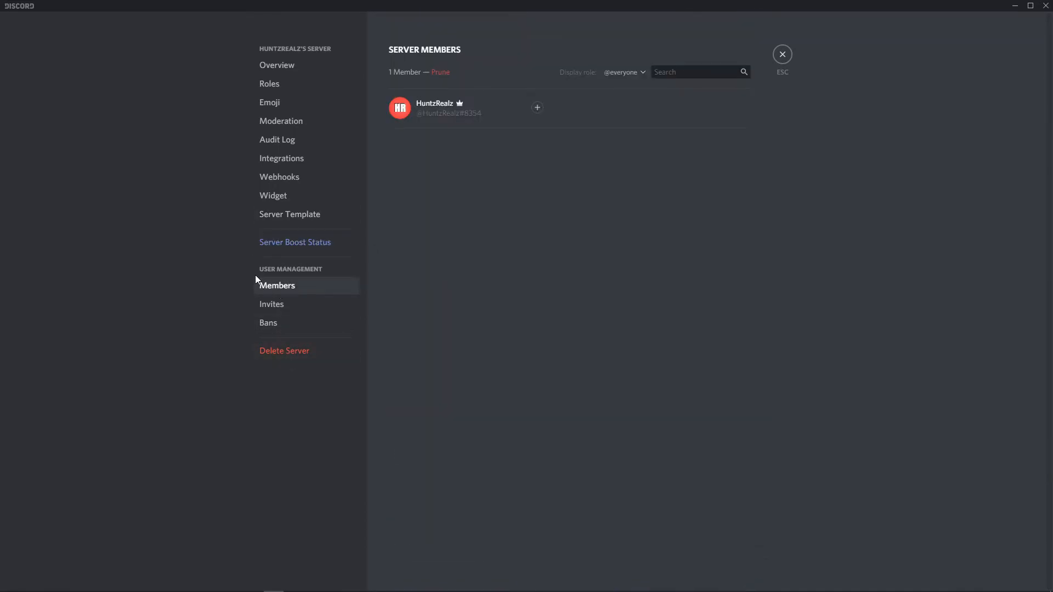
pyautogui.click(293, 305)
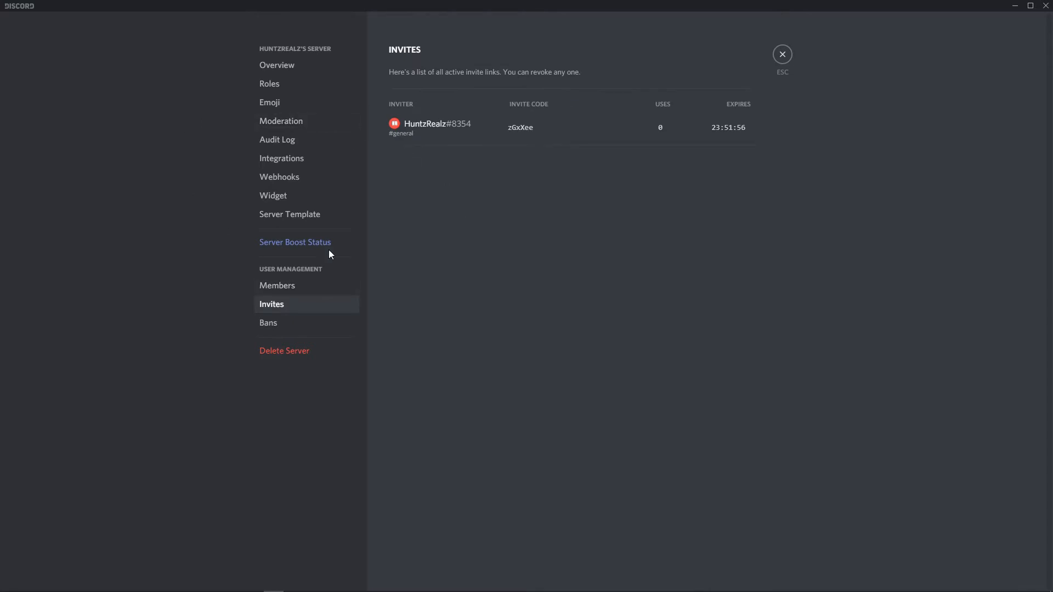
pyautogui.click(282, 326)
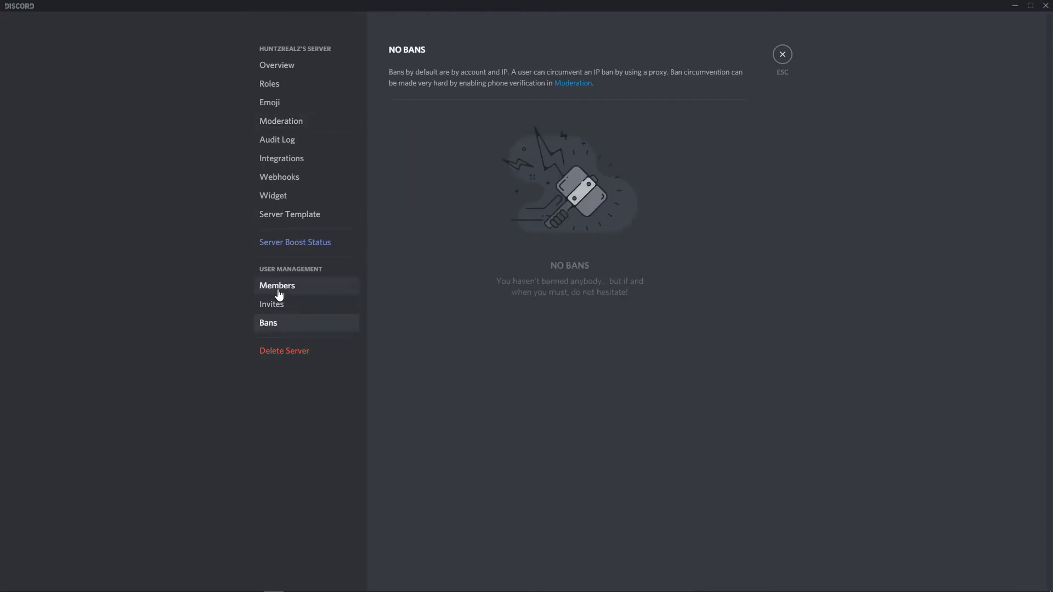
pyautogui.click(279, 294)
pyautogui.click(282, 305)
pyautogui.click(282, 323)
pyautogui.click(293, 287)
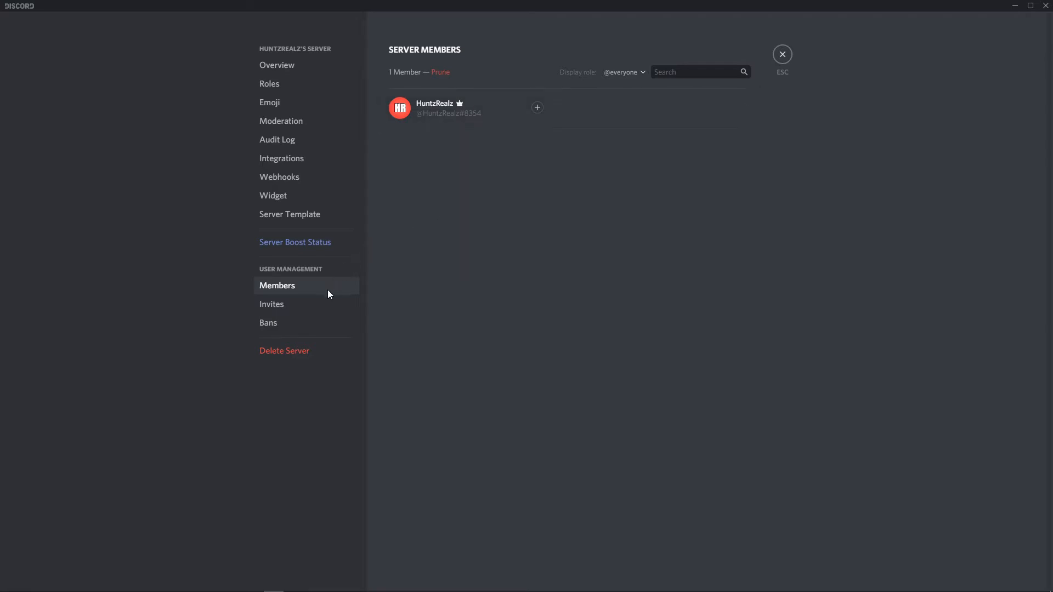
pyautogui.click(311, 307)
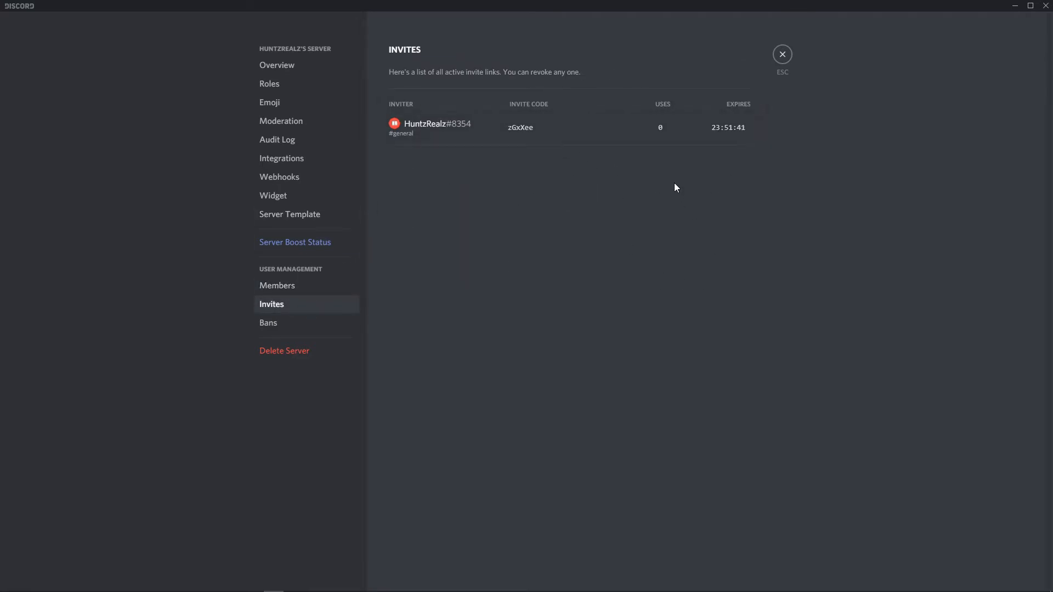
pyautogui.click(279, 325)
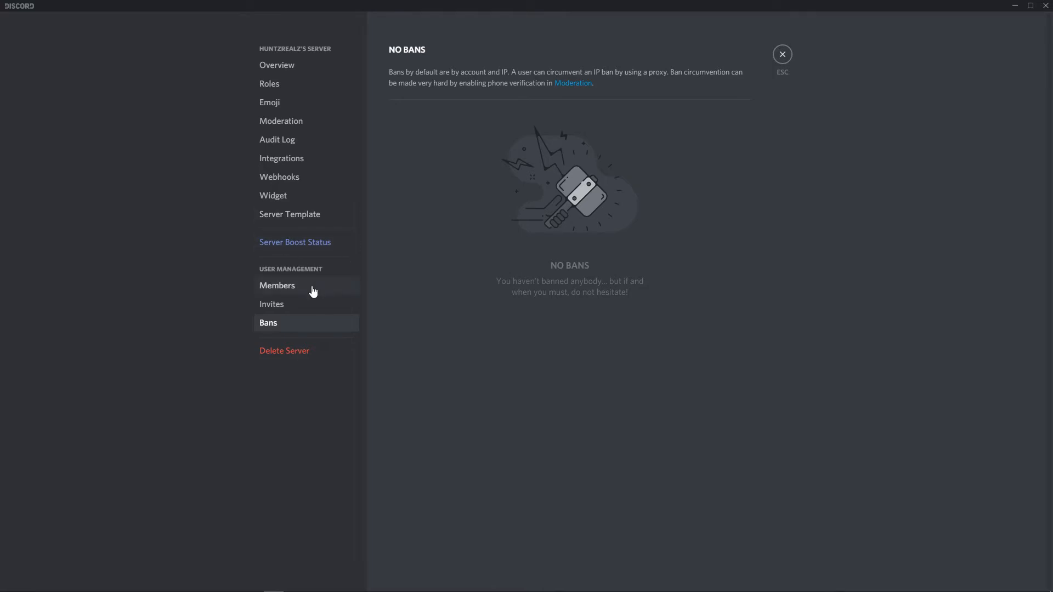
pyautogui.click(783, 57)
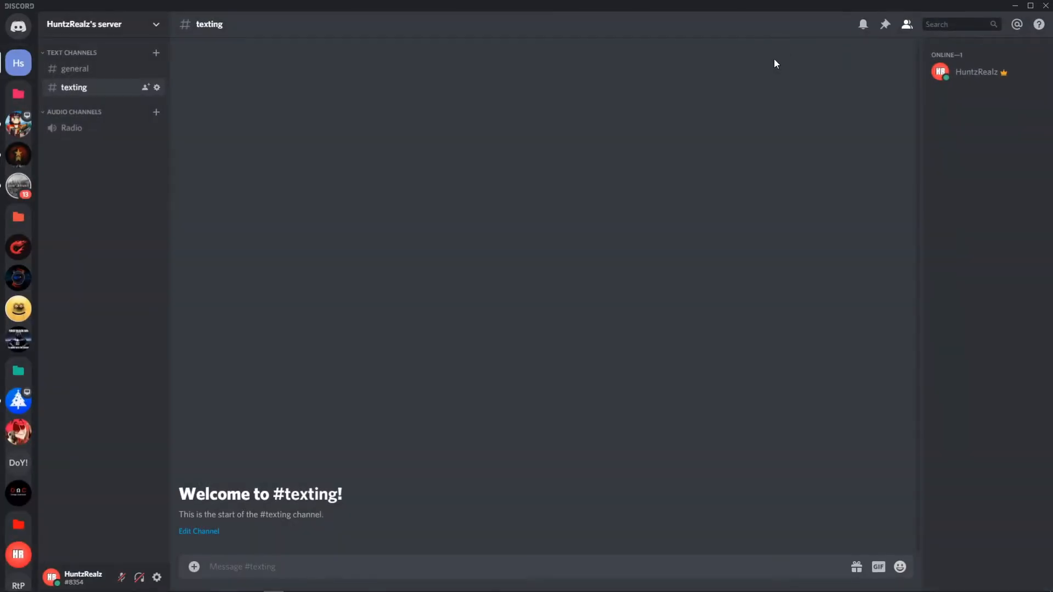
# Step: Open the server's friend invitation dialog, review the invite link and the list of friends, and close it
pyautogui.click(128, 23)
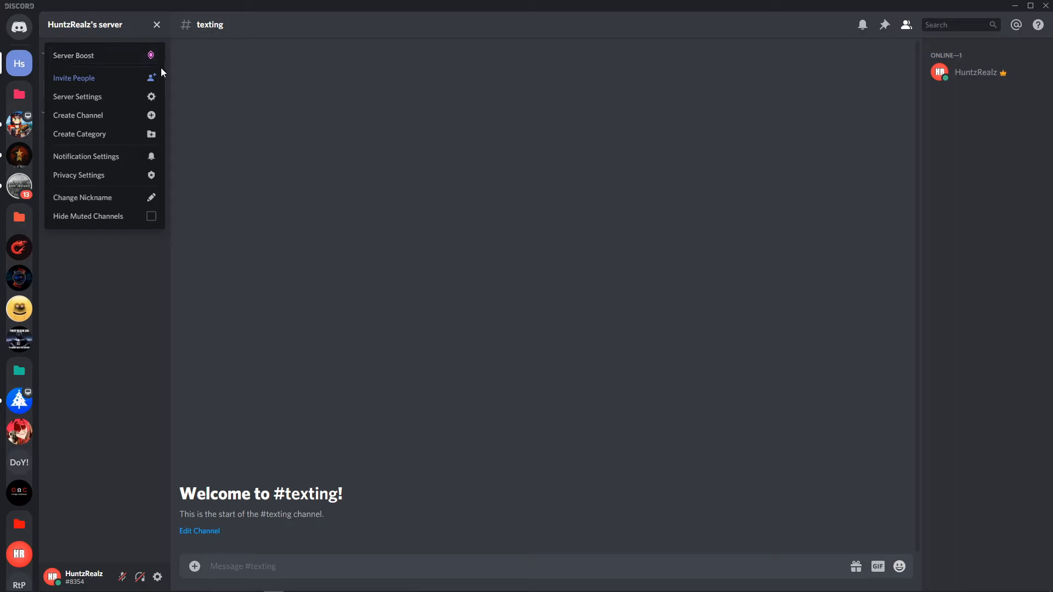
pyautogui.click(152, 80)
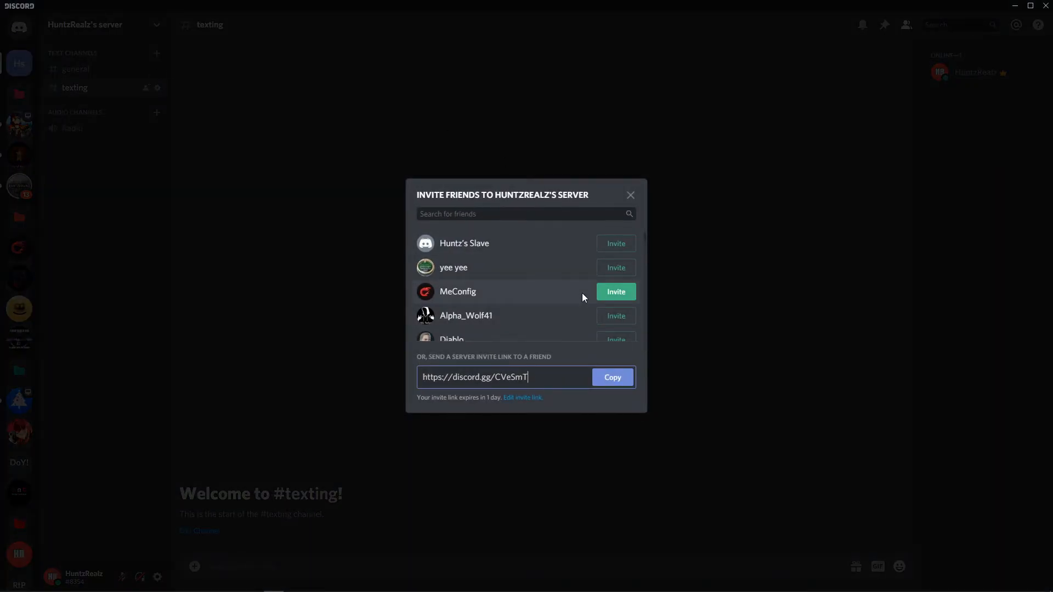
pyautogui.moveTo(532, 377); pyautogui.dragTo(363, 371)
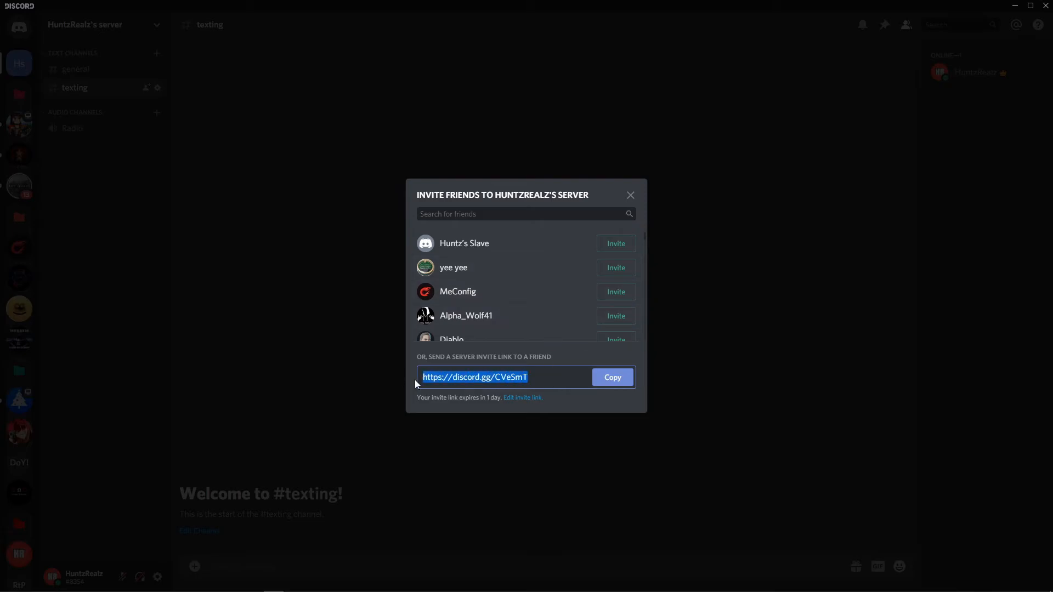
pyautogui.click(528, 435)
pyautogui.click(130, 26)
pyautogui.click(138, 76)
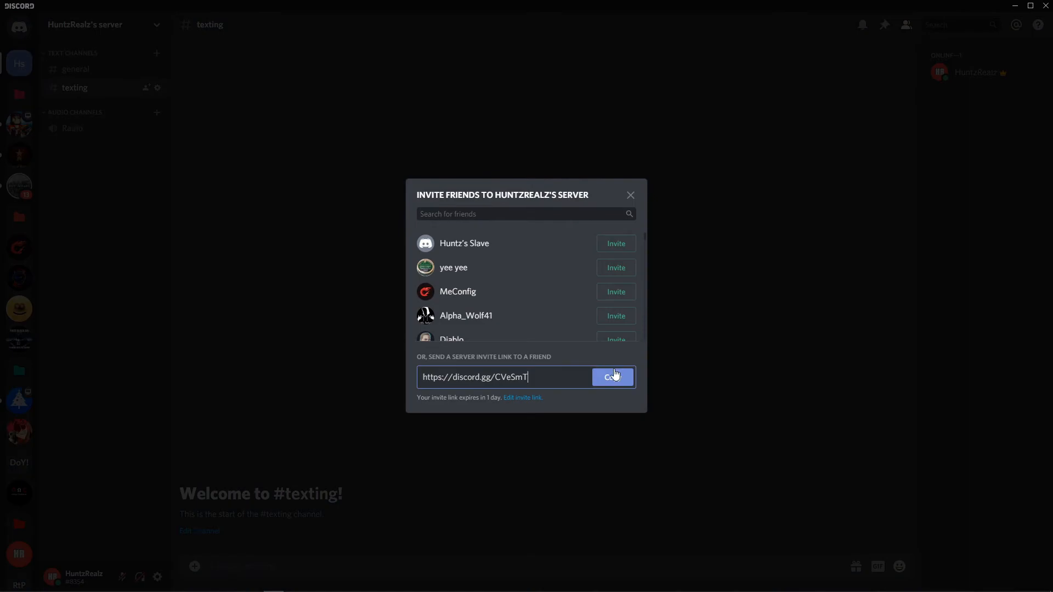
pyautogui.scroll(-8, 496, 269)
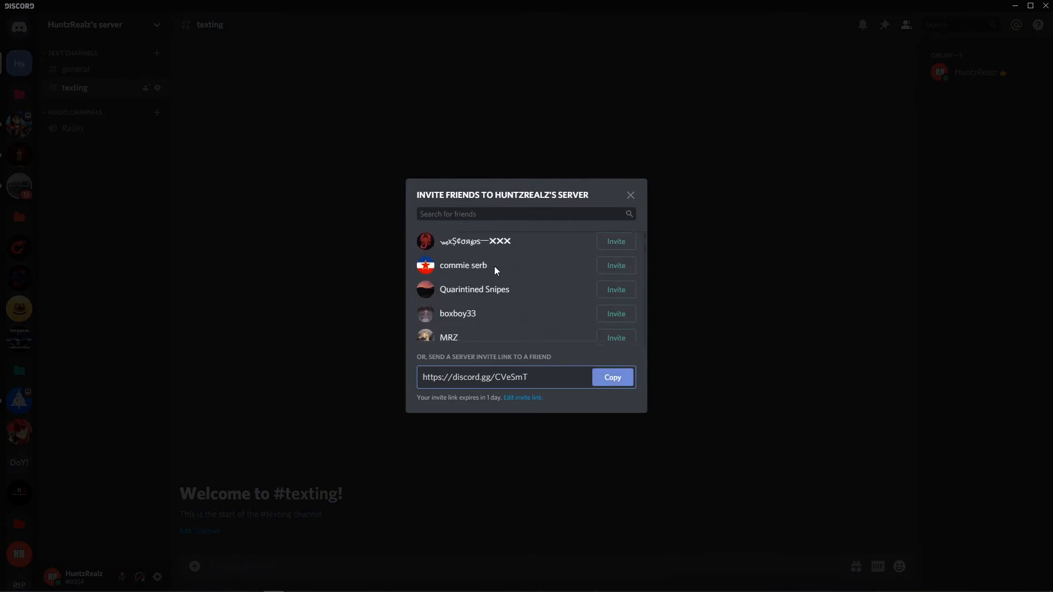
pyautogui.click(631, 195)
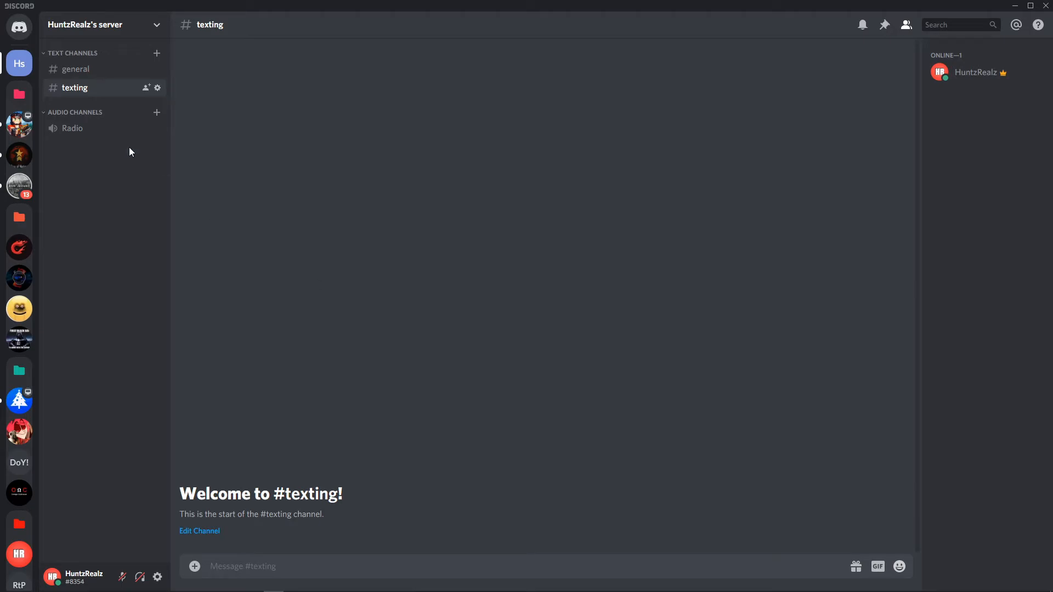
pyautogui.click(133, 31)
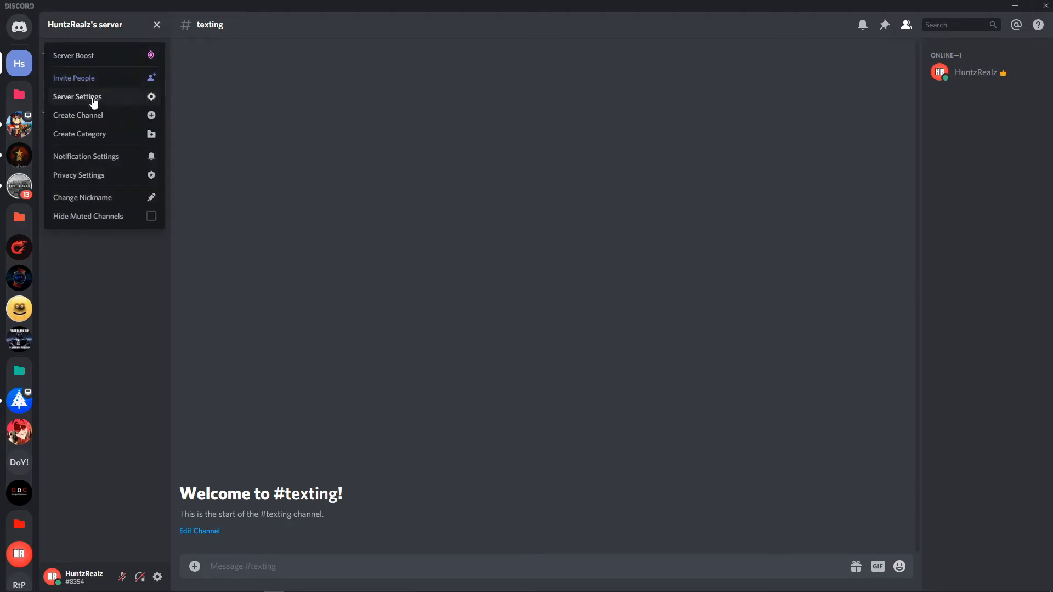
pyautogui.click(285, 172)
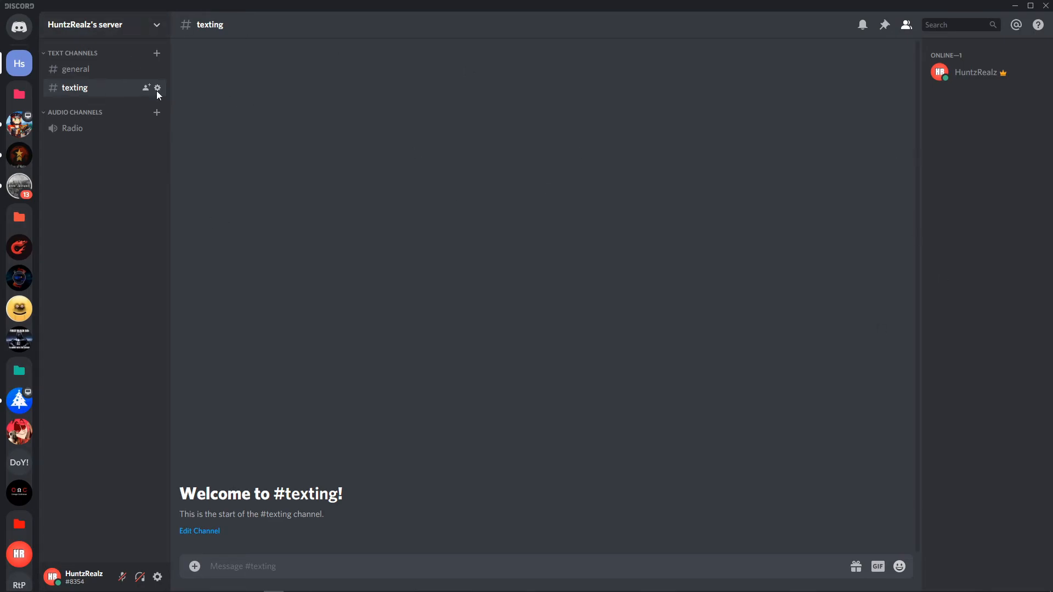
# Step: Create a new server role named Bots and save the change
pyautogui.click(155, 27)
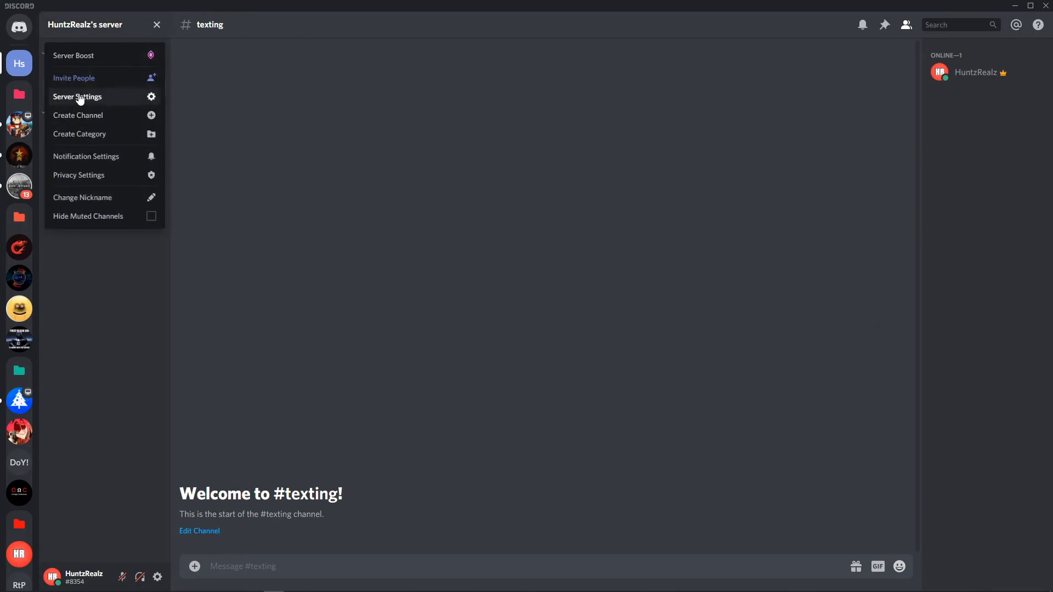
pyautogui.click(77, 93)
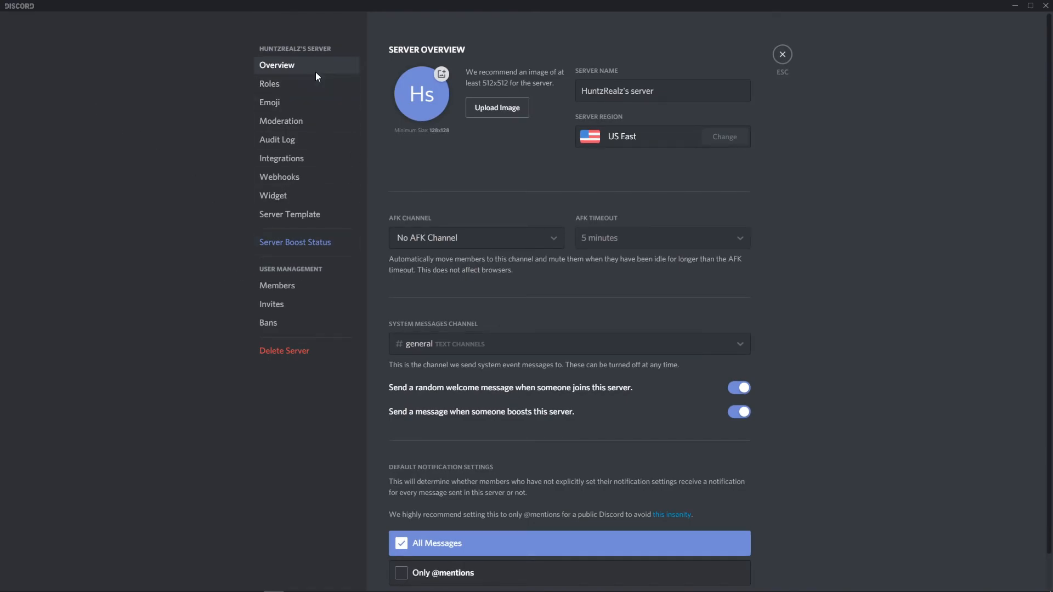
pyautogui.click(277, 82)
pyautogui.click(476, 49)
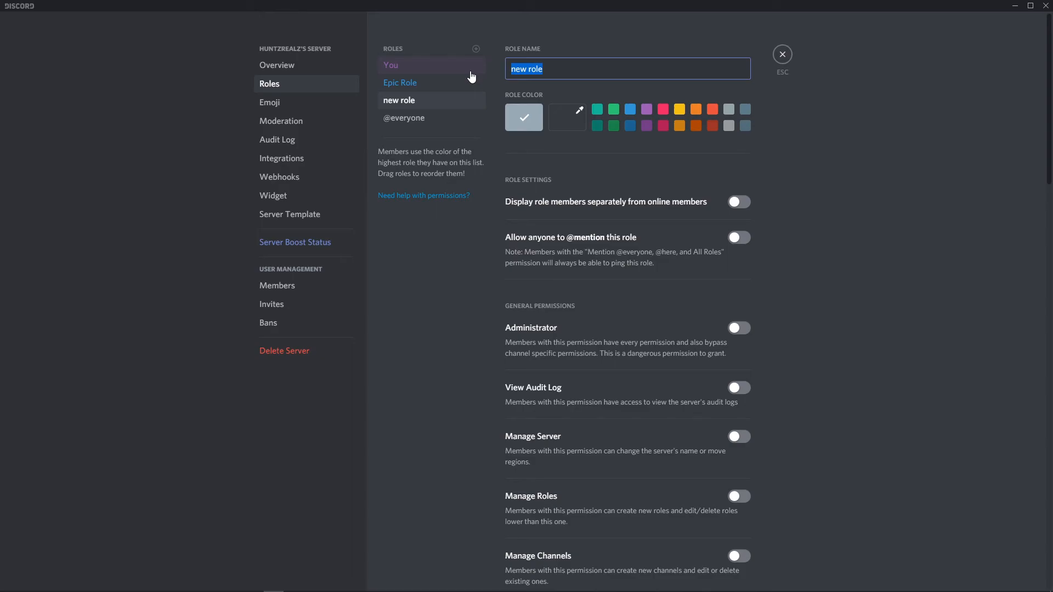
pyautogui.write('\\Bots')
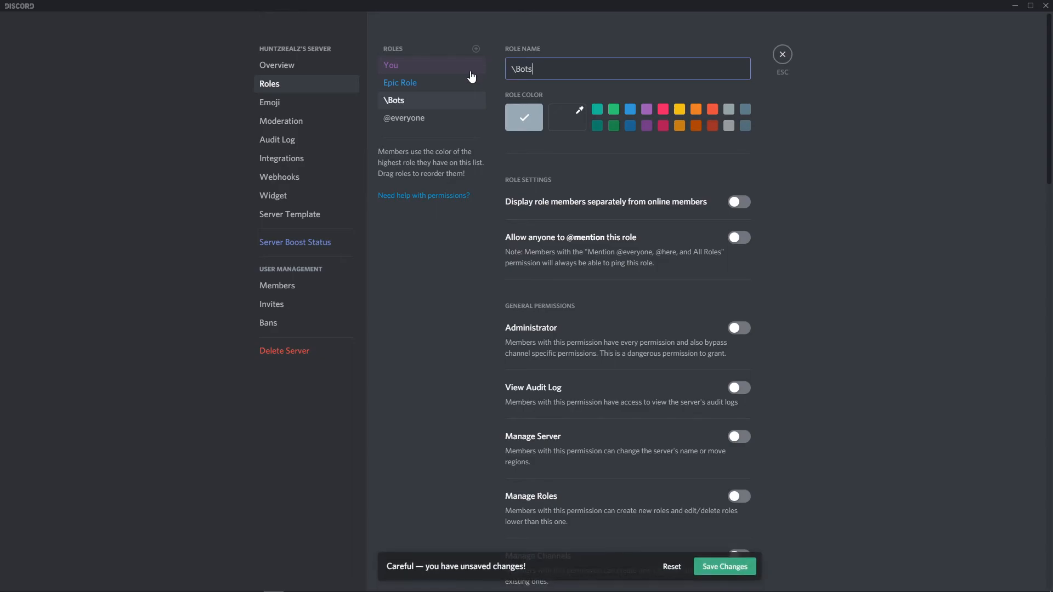
pyautogui.press('BackSpace')
pyautogui.press('BackSpace')
pyautogui.press('BackSpace')
pyautogui.press('BackSpace')
pyautogui.press('BackSpace')
pyautogui.write('Bots')
pyautogui.click(735, 567)
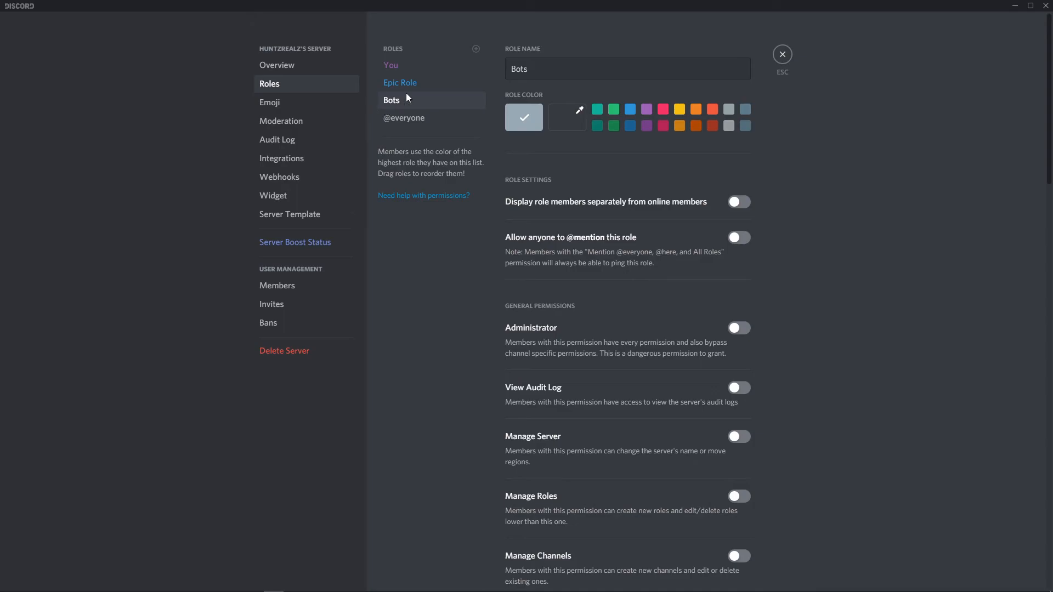
# Step: Move the Bots role above all other roles in the server's role list, save the order and close the settings
pyautogui.click(782, 54)
pyautogui.click(110, 28)
pyautogui.click(93, 97)
pyautogui.click(280, 83)
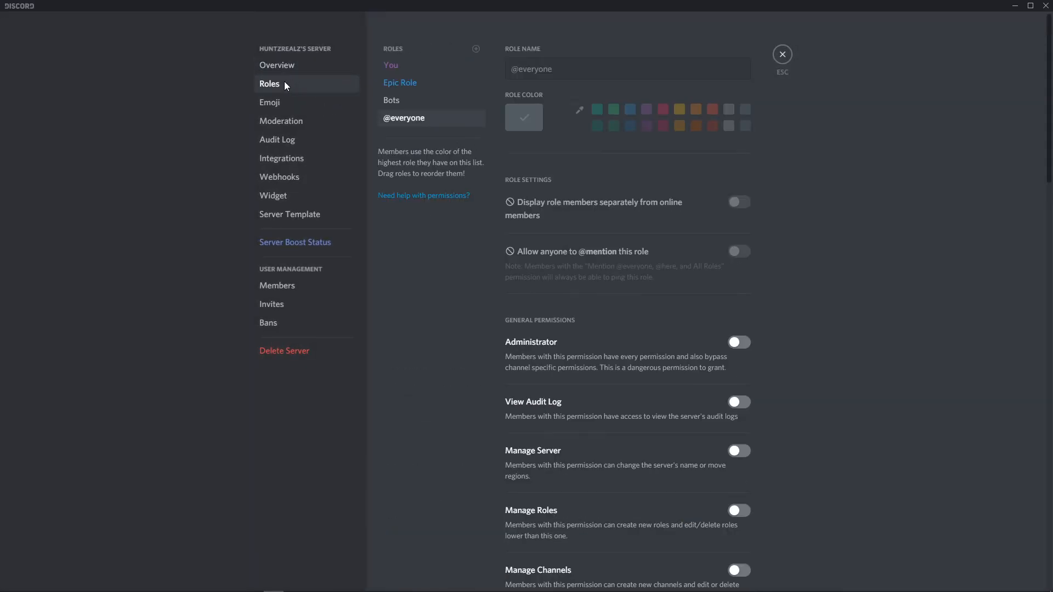
pyautogui.moveTo(394, 99); pyautogui.dragTo(403, 66)
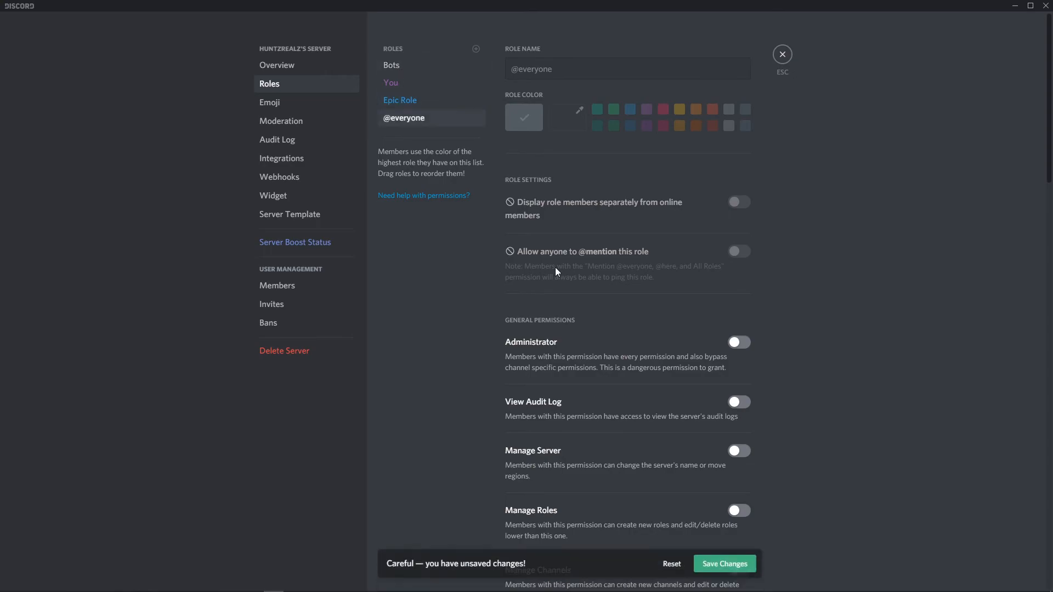
pyautogui.click(727, 567)
pyautogui.click(782, 64)
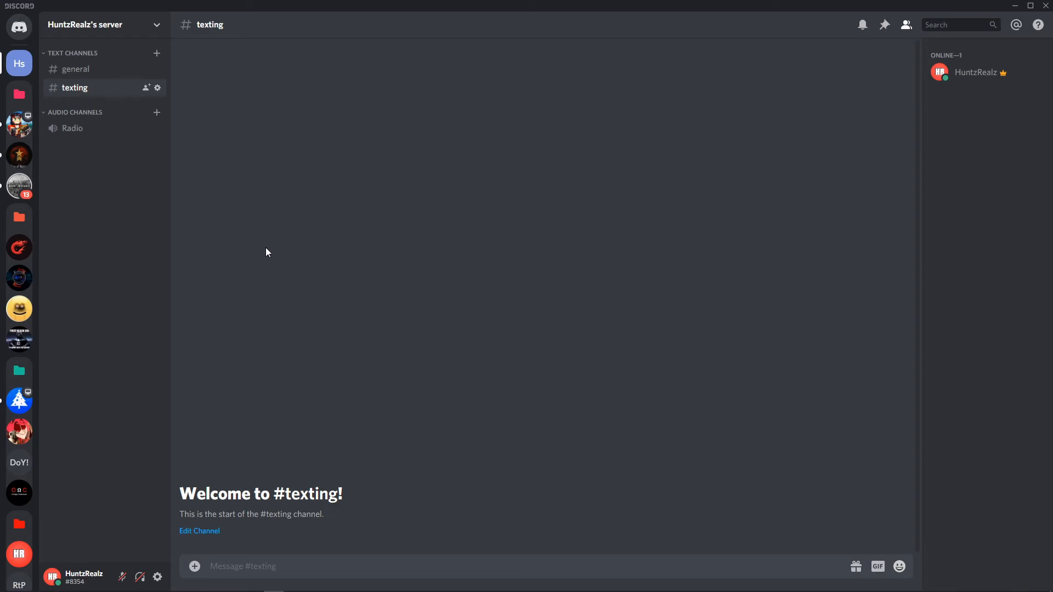
# Step: Open the general text channel's settings and try out the slowmode interval, setting it to 2 minutes
pyautogui.click(96, 28)
pyautogui.click(96, 27)
pyautogui.rightClick(73, 74)
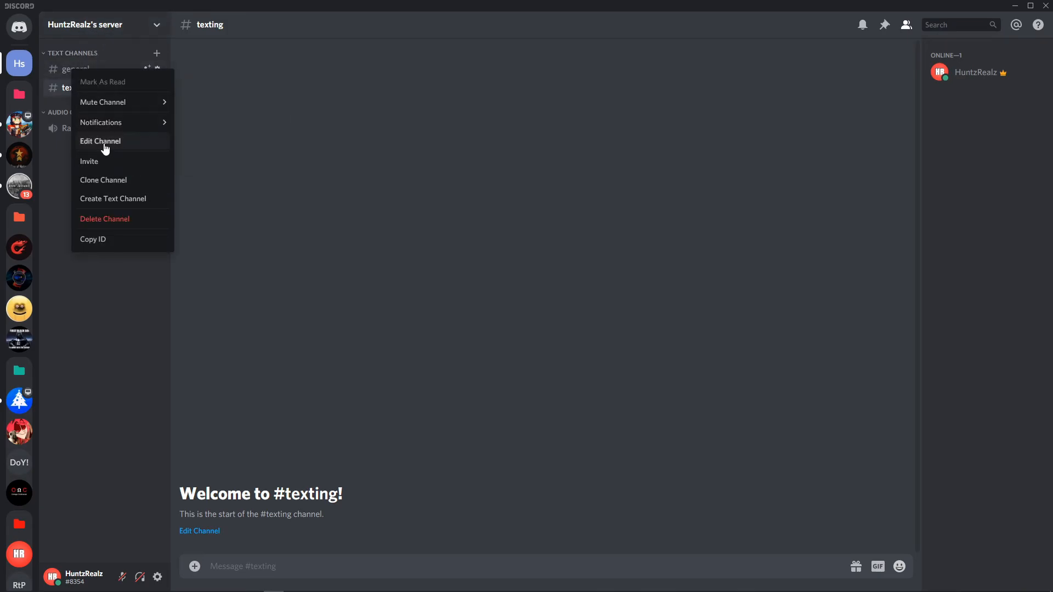
pyautogui.click(136, 143)
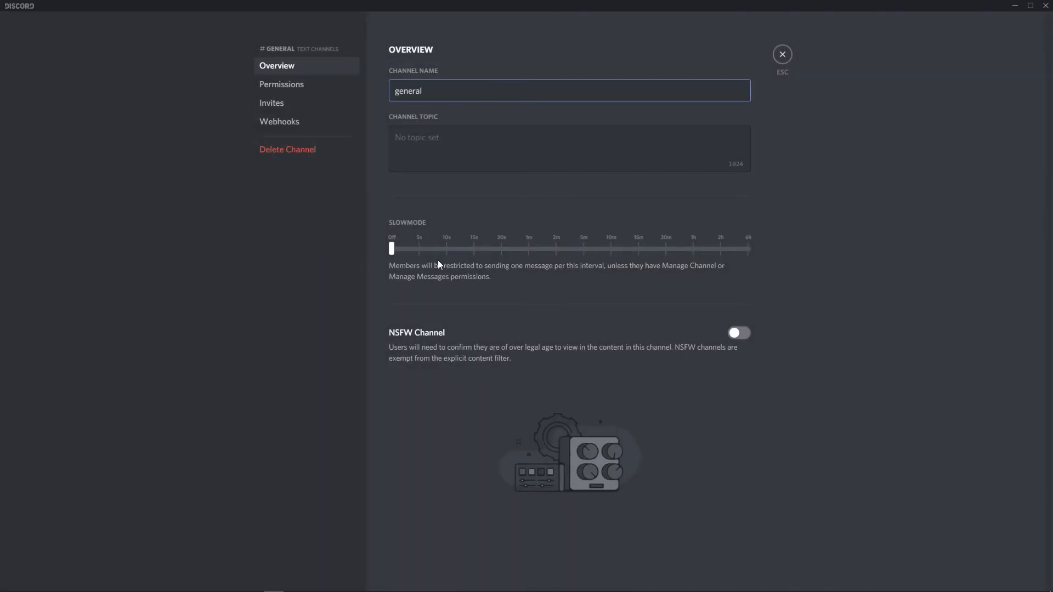
pyautogui.click(391, 247)
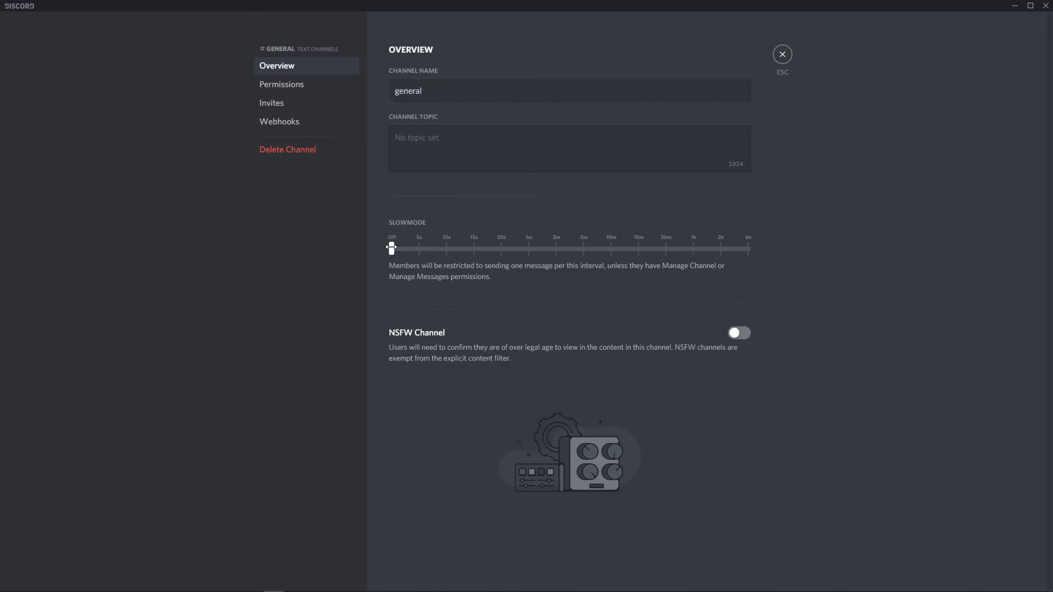
pyautogui.moveTo(453, 250); pyautogui.dragTo(500, 255)
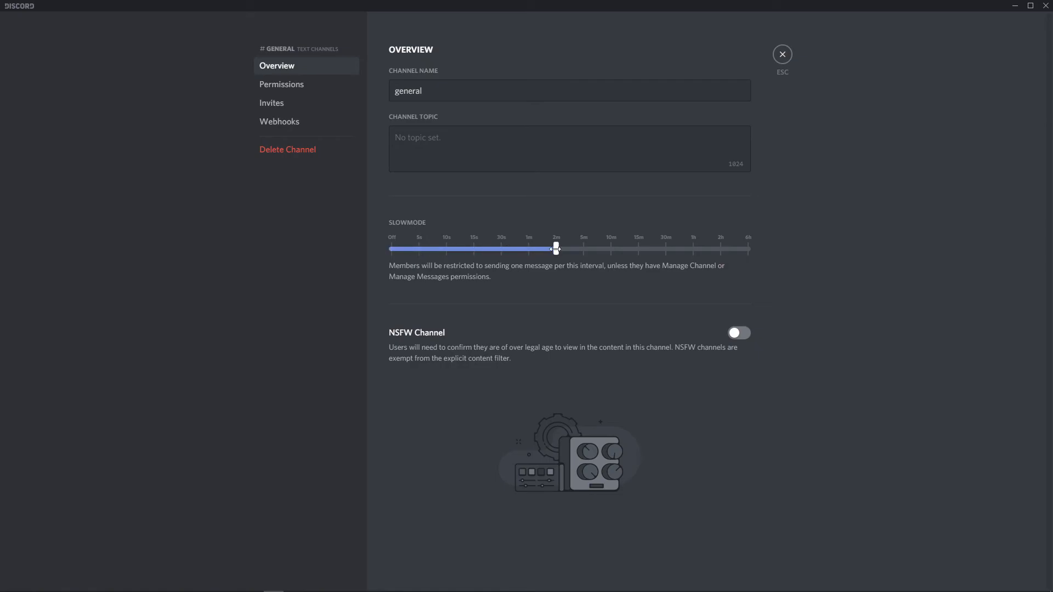
pyautogui.moveTo(607, 250); pyautogui.dragTo(431, 256)
pyautogui.moveTo(548, 252); pyautogui.dragTo(550, 250)
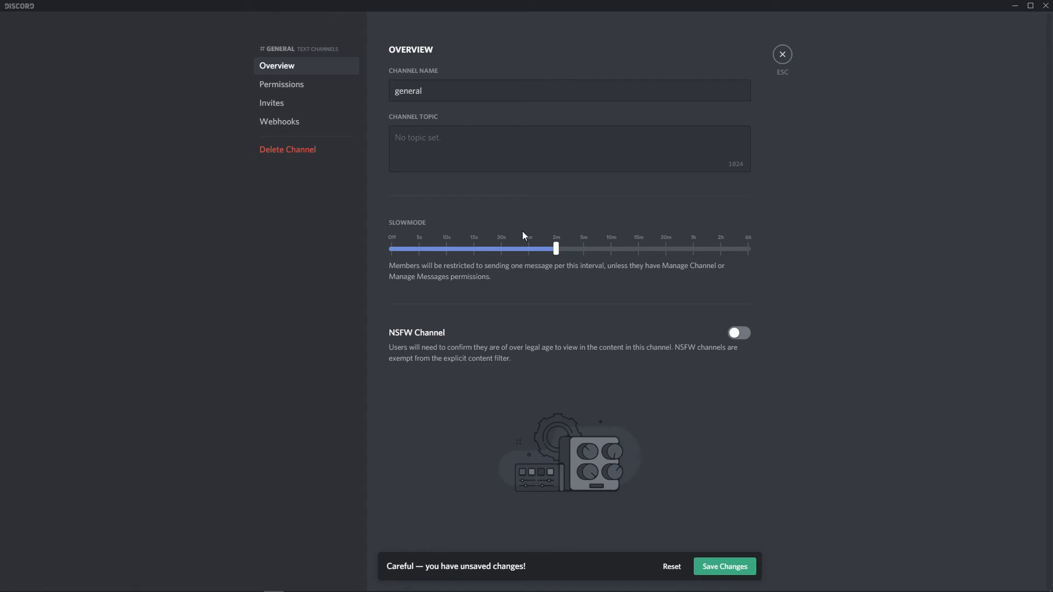
# Step: Try the 6-hour slowmode on the general channel, turn slowmode back off and close the channel settings
pyautogui.moveTo(556, 250); pyautogui.dragTo(720, 249)
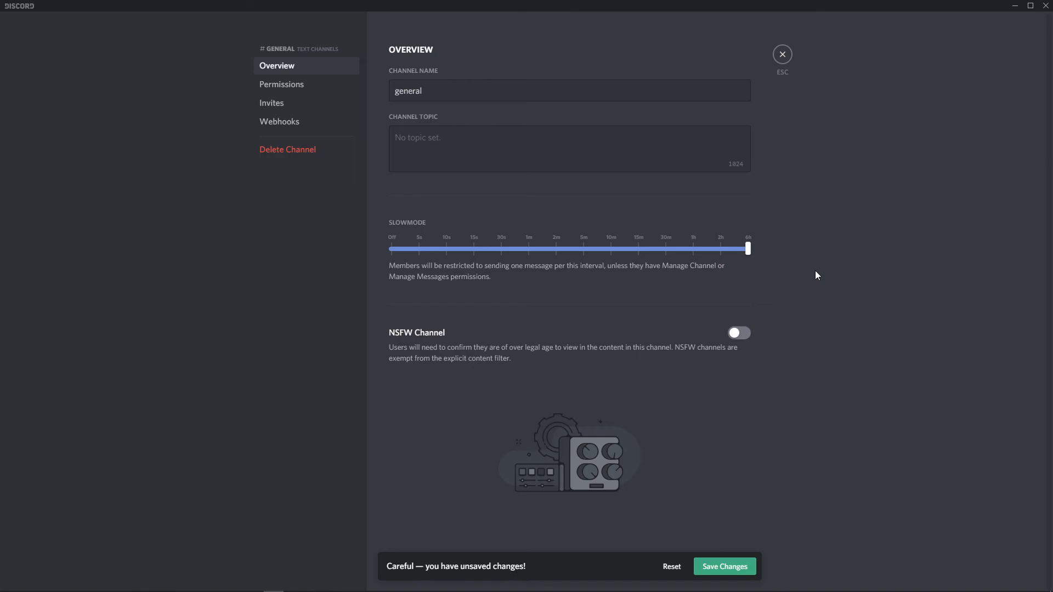
pyautogui.moveTo(736, 250); pyautogui.dragTo(348, 260)
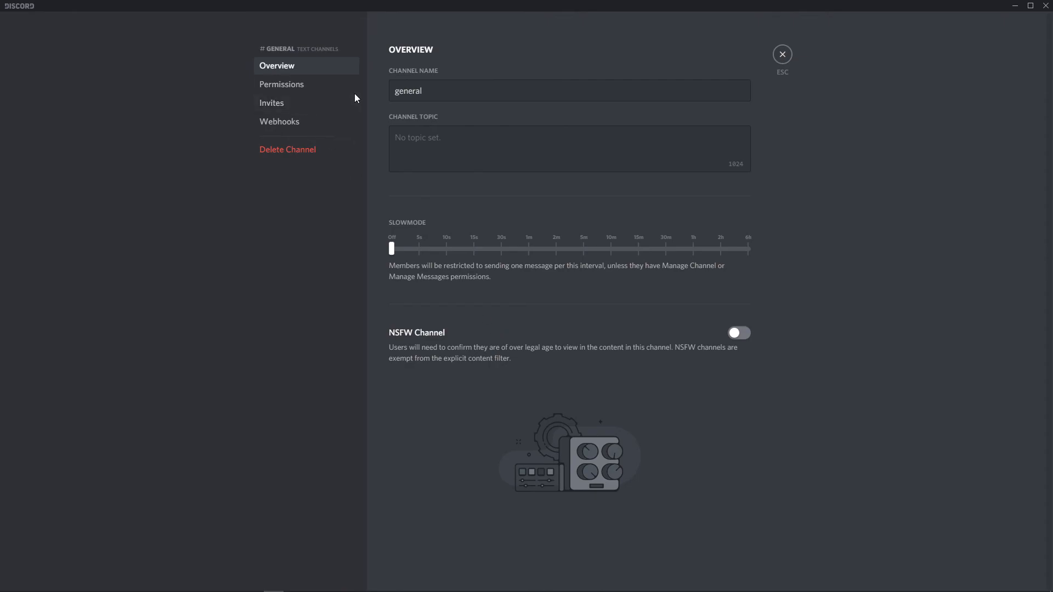
pyautogui.click(782, 54)
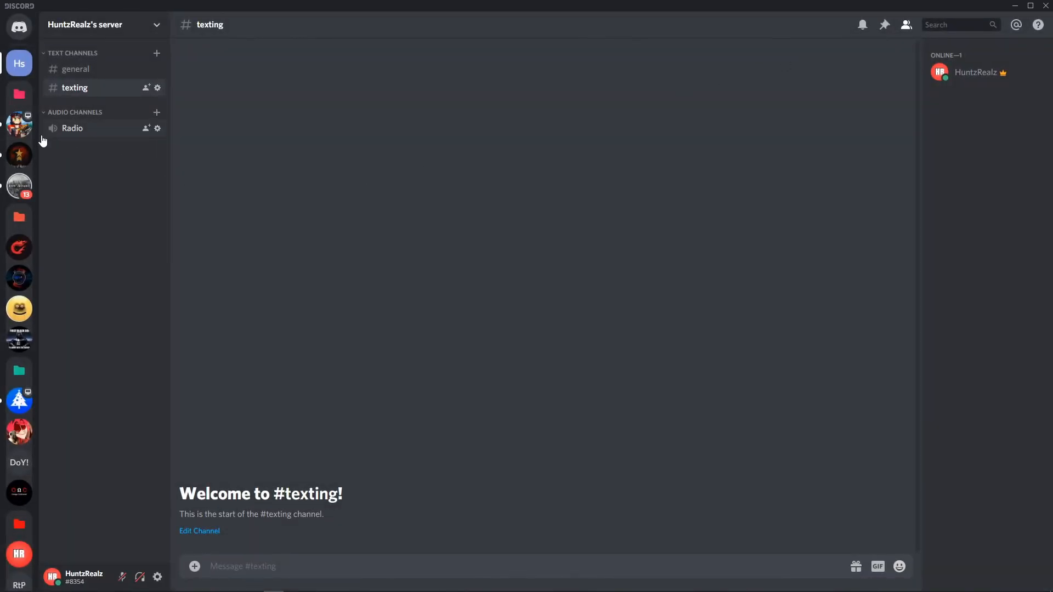
# Step: Open the Radio voice channel's settings, review its bitrate and user limit options, and close them
pyautogui.rightClick(82, 132)
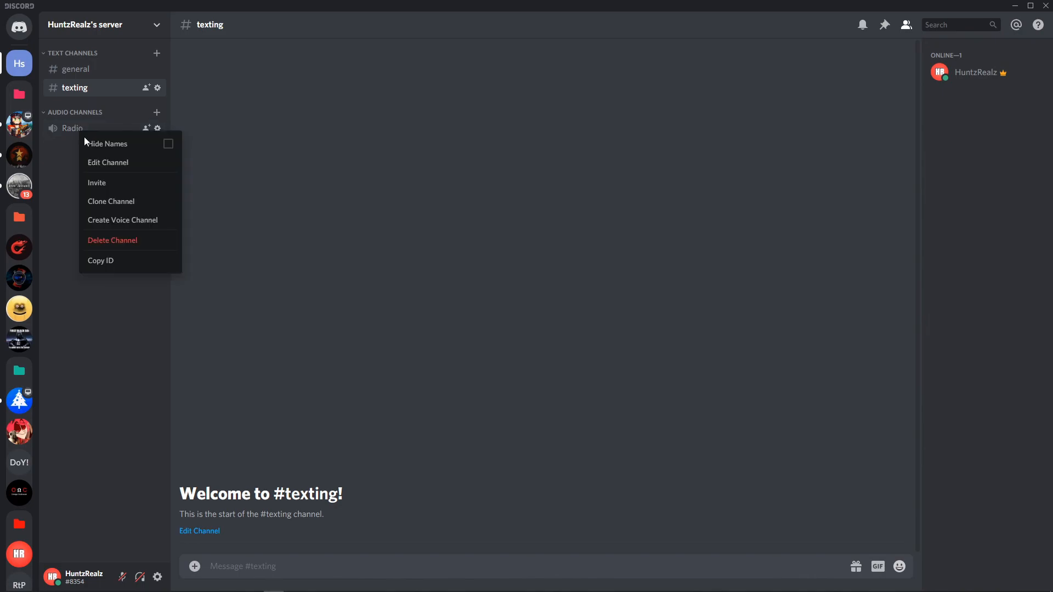
pyautogui.click(107, 165)
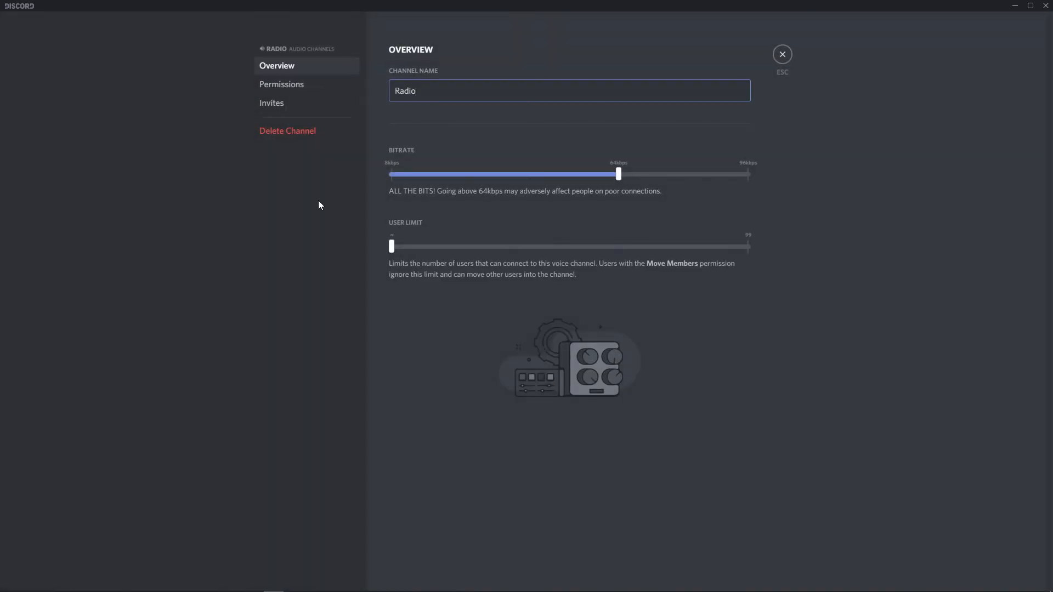
pyautogui.moveTo(618, 170)
pyautogui.moveTo(390, 249)
pyautogui.mouseDown()
pyautogui.moveTo(415, 250)
pyautogui.moveTo(372, 251)
pyautogui.mouseUp()
pyautogui.click(784, 56)
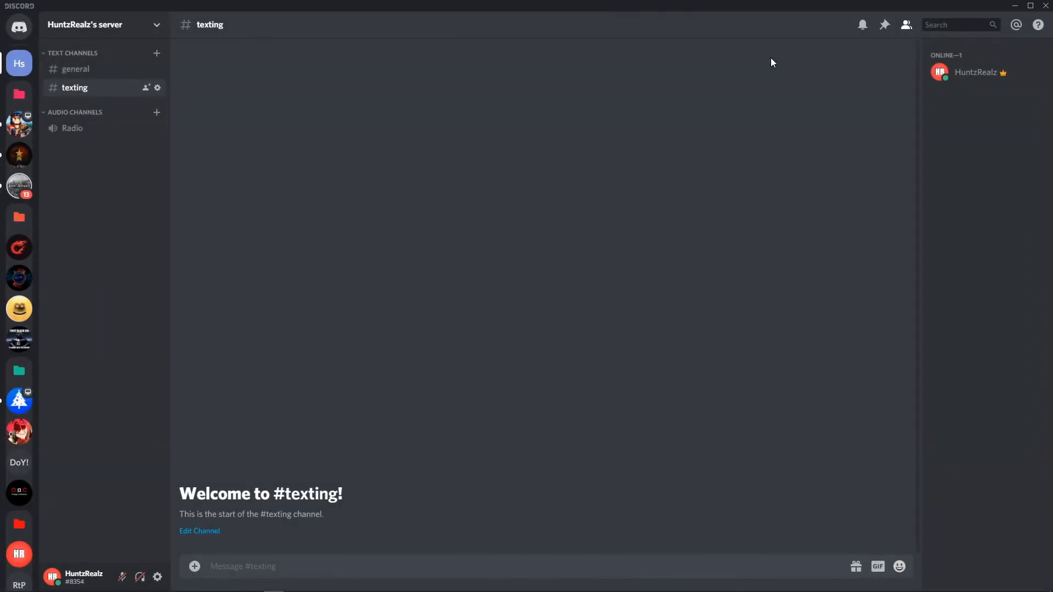
# Step: Give the Radio voice channel a low user limit near the minimum and close its settings
pyautogui.rightClick(97, 129)
pyautogui.click(116, 160)
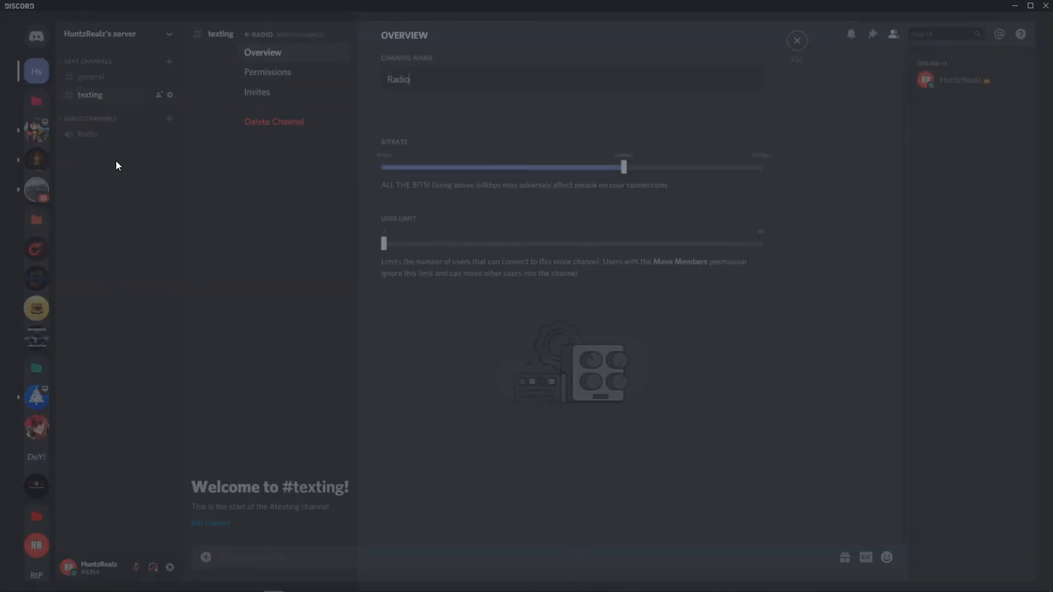
pyautogui.moveTo(394, 242); pyautogui.dragTo(410, 243)
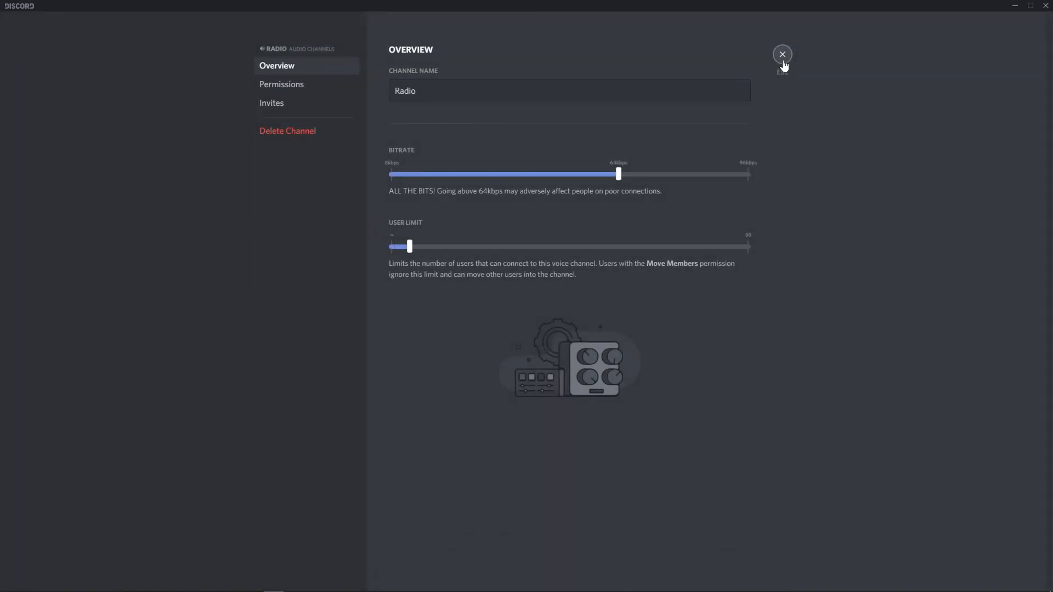
pyautogui.click(782, 57)
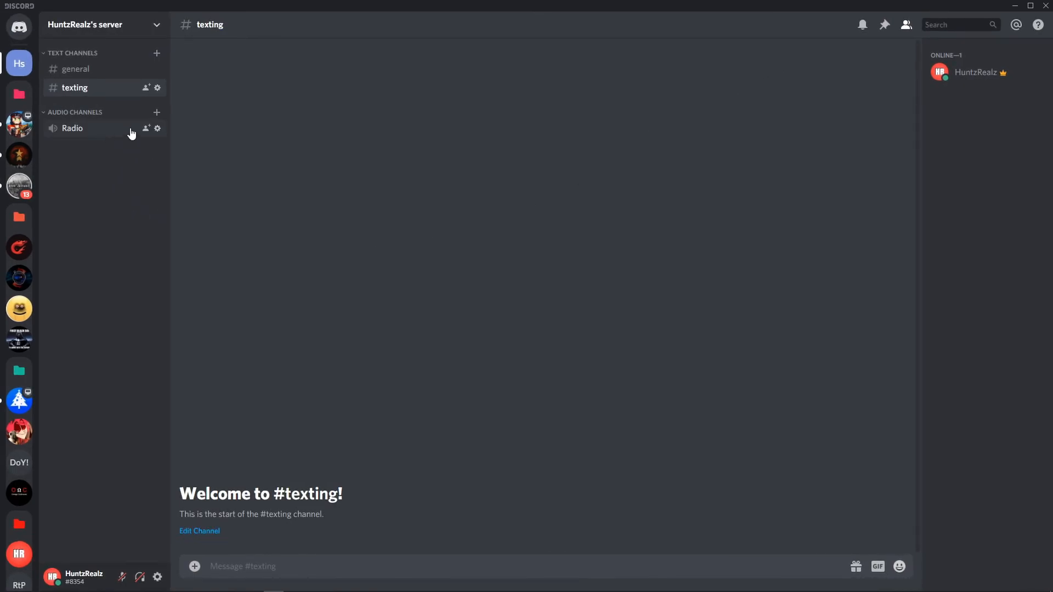